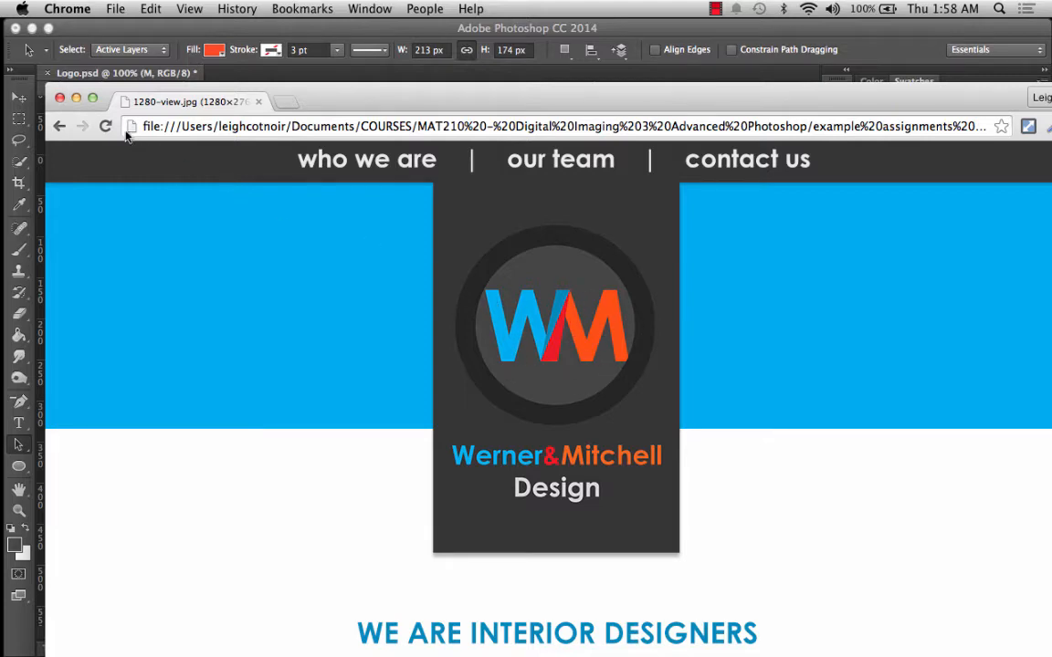
Switch to Photoshop and draw a circle about 470 px in diameter with the Ellipse tool, centred on the guide intersection
{"action": "left_click", "coordinate": [77, 99]}
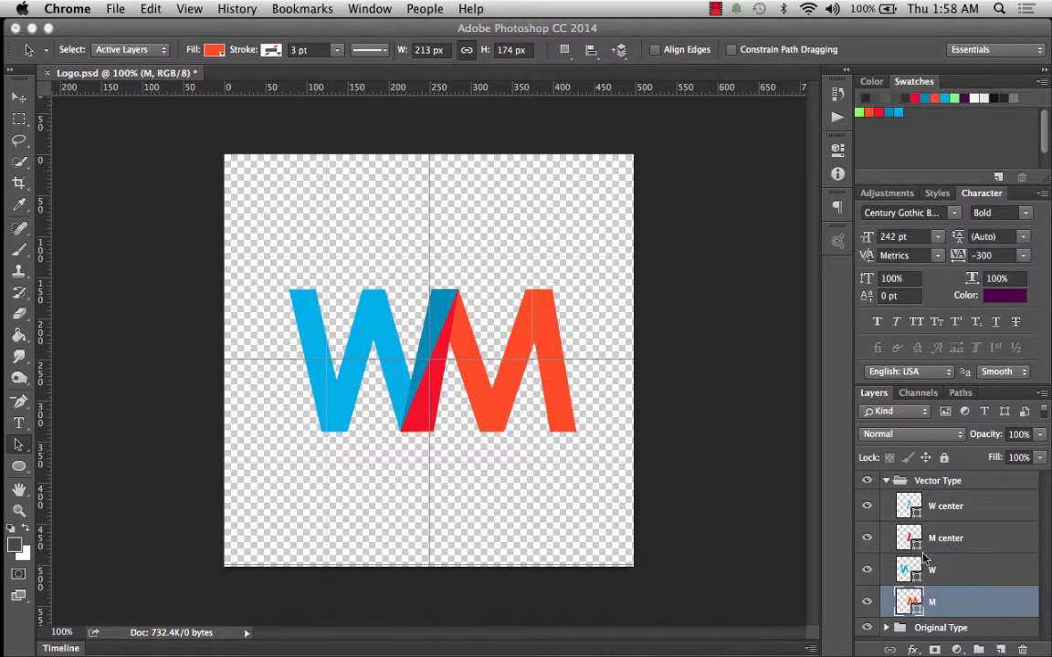
{"action": "left_click", "coordinate": [19, 464]}
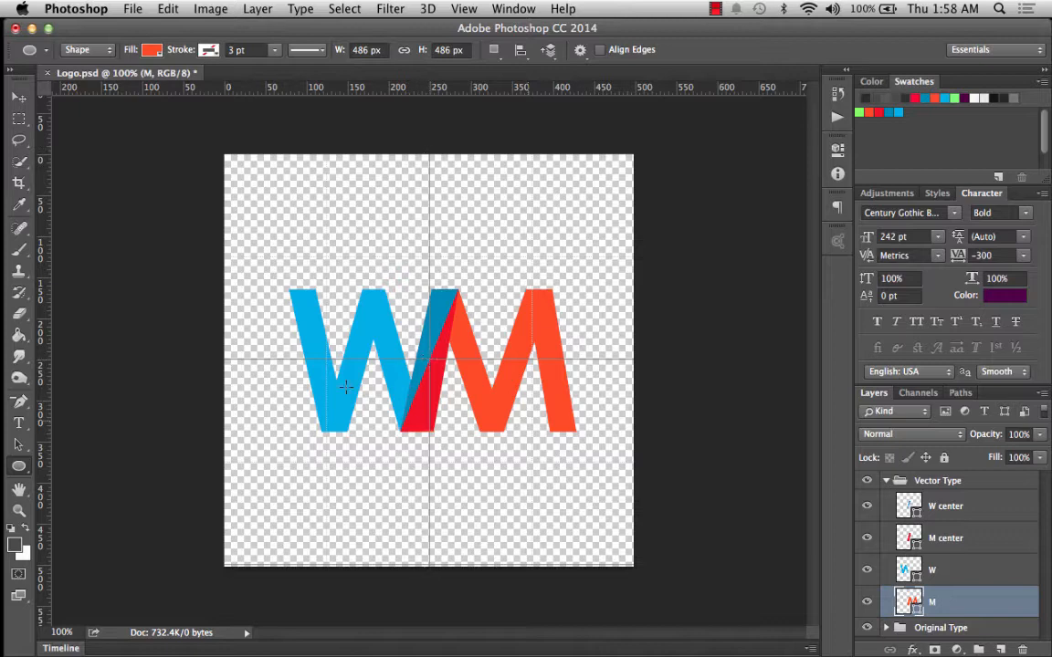
{"action": "left_click", "coordinate": [463, 9]}
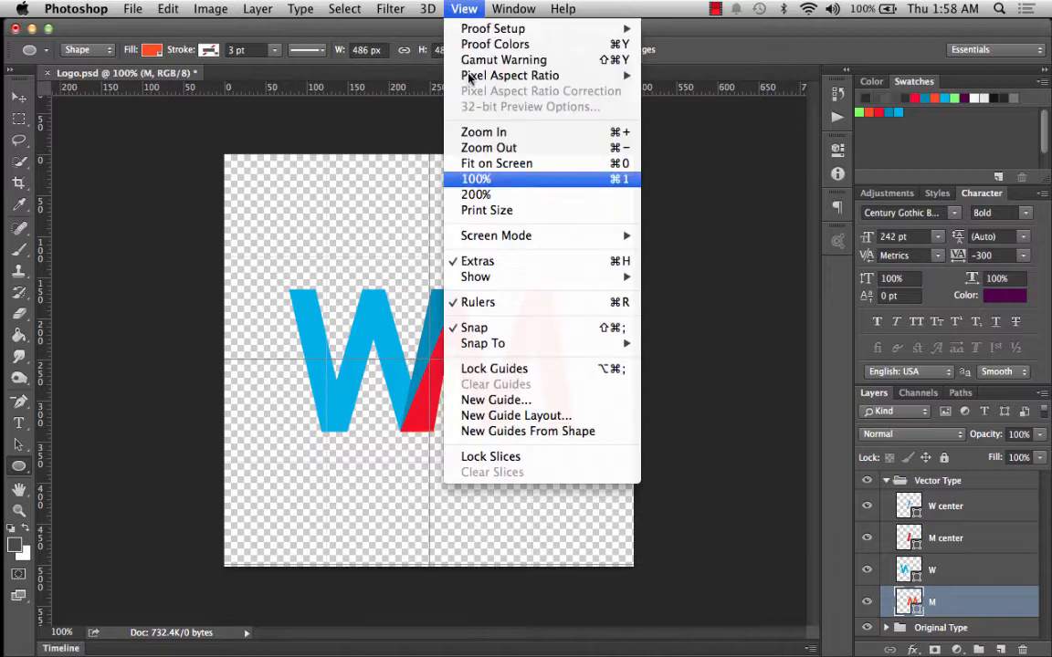
{"action": "mouse_move", "coordinate": [499, 344]}
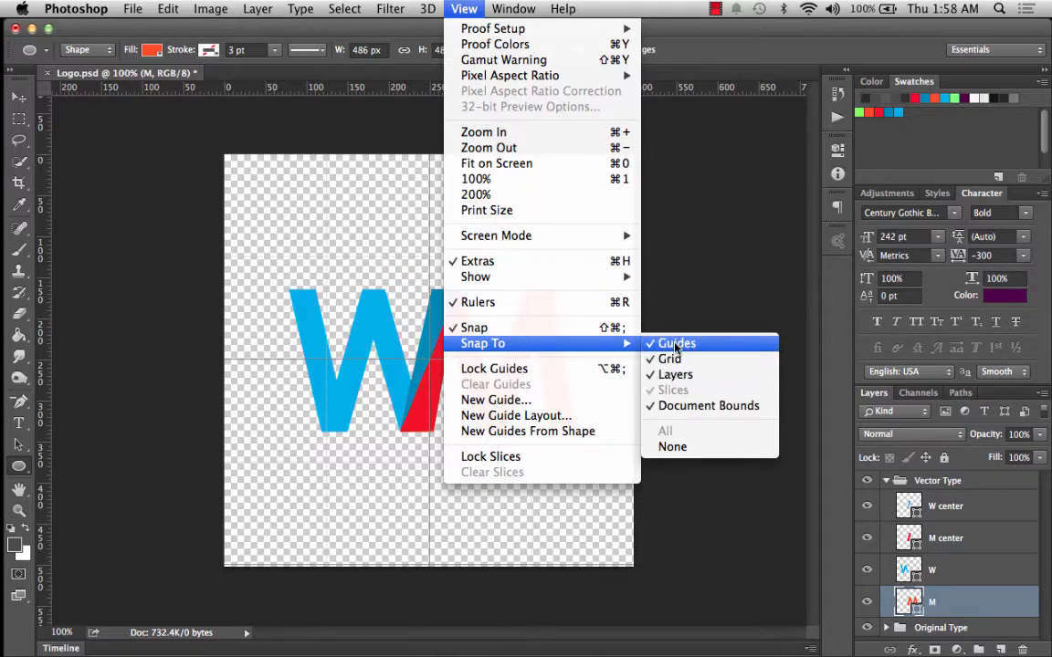
{"action": "left_click", "coordinate": [306, 279]}
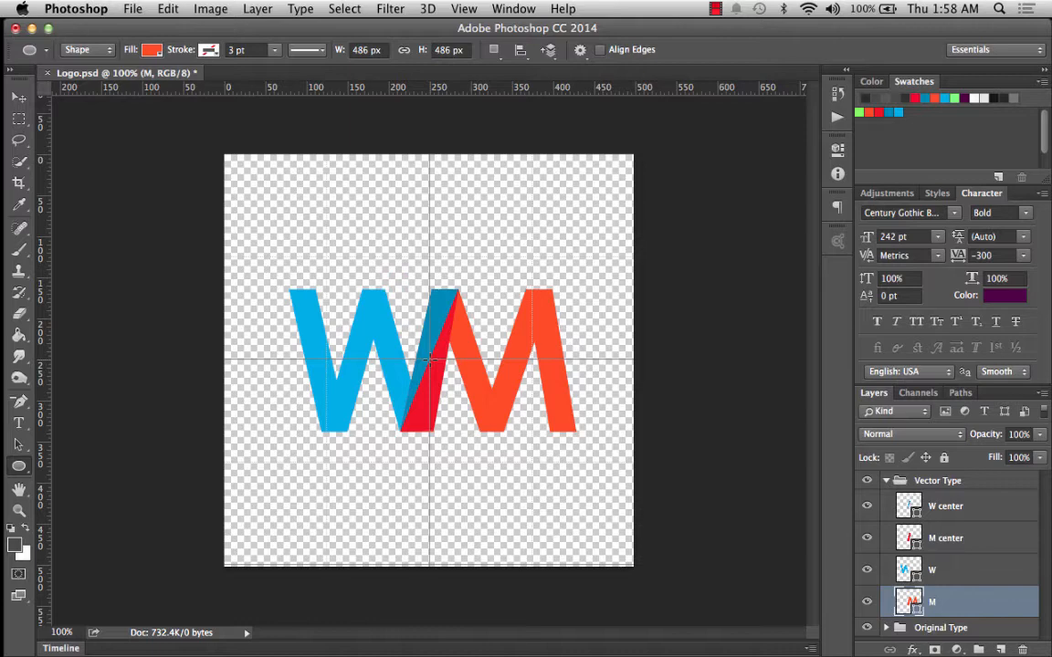
{"action": "left_click_drag", "start_coordinate": [431, 359], "coordinate": [133, 166]}
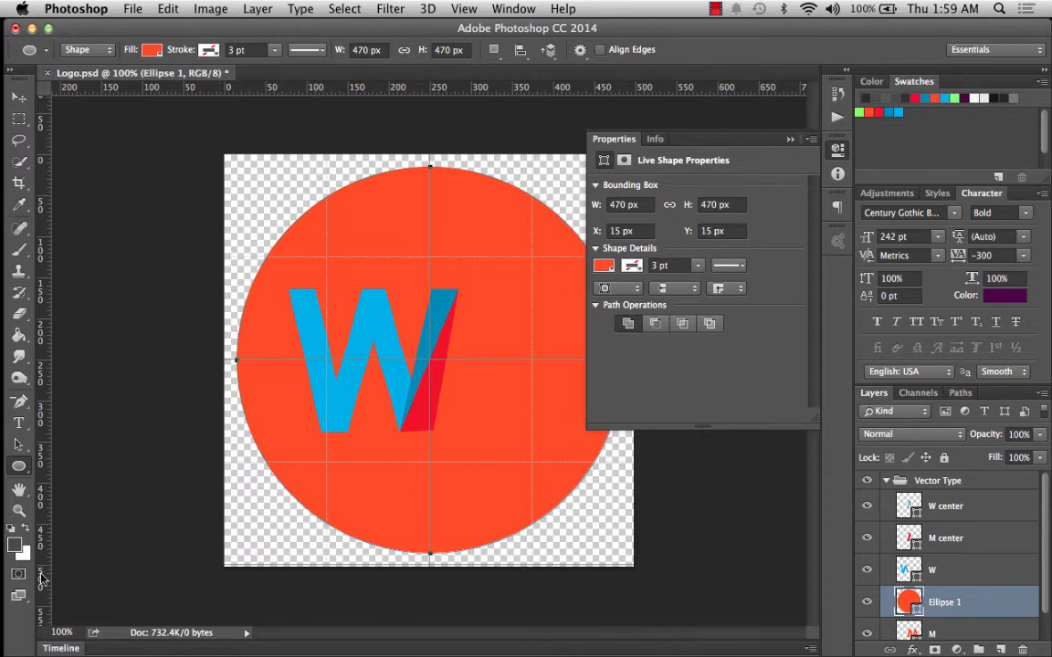
Fill the new circle with a dark grey from the recently used colors
{"action": "left_click", "coordinate": [16, 545]}
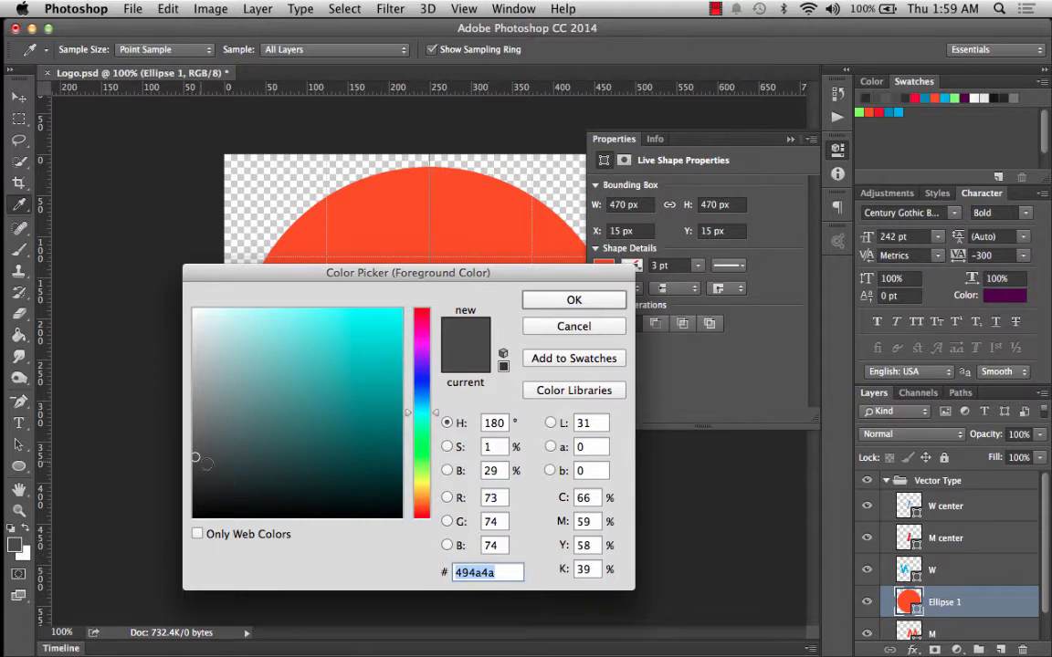
{"action": "left_click", "coordinate": [571, 300]}
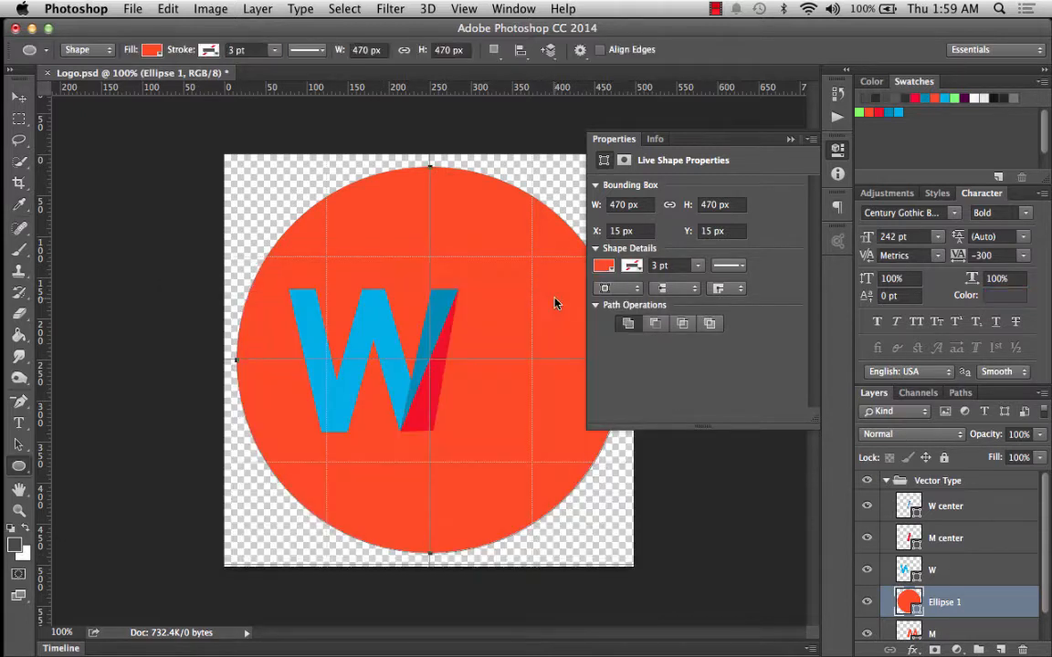
{"action": "left_click", "coordinate": [152, 50]}
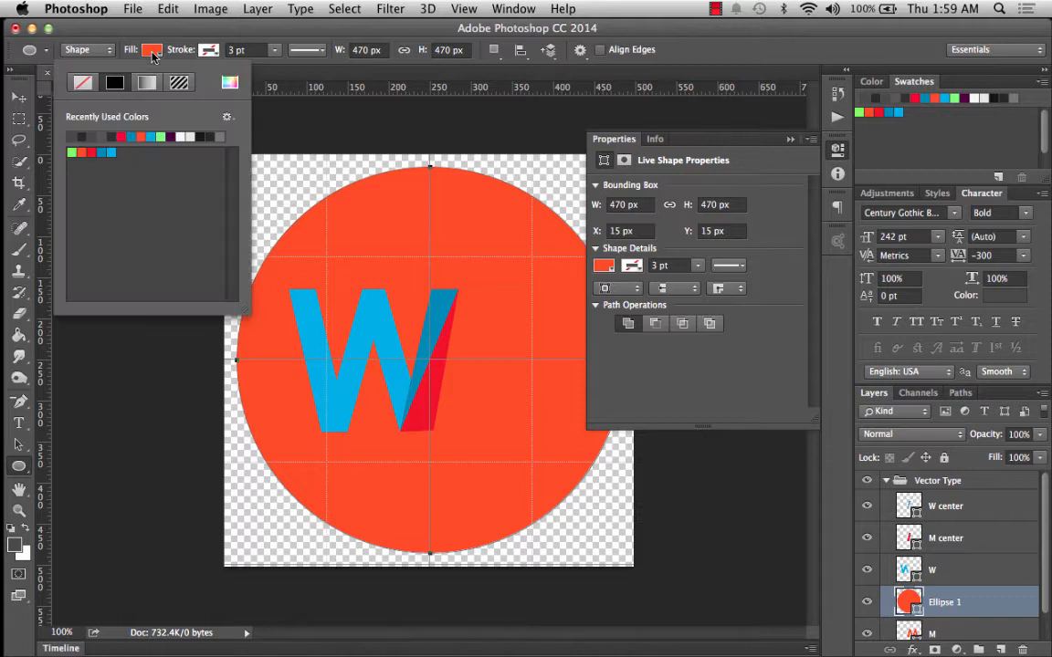
{"action": "left_click", "coordinate": [95, 135]}
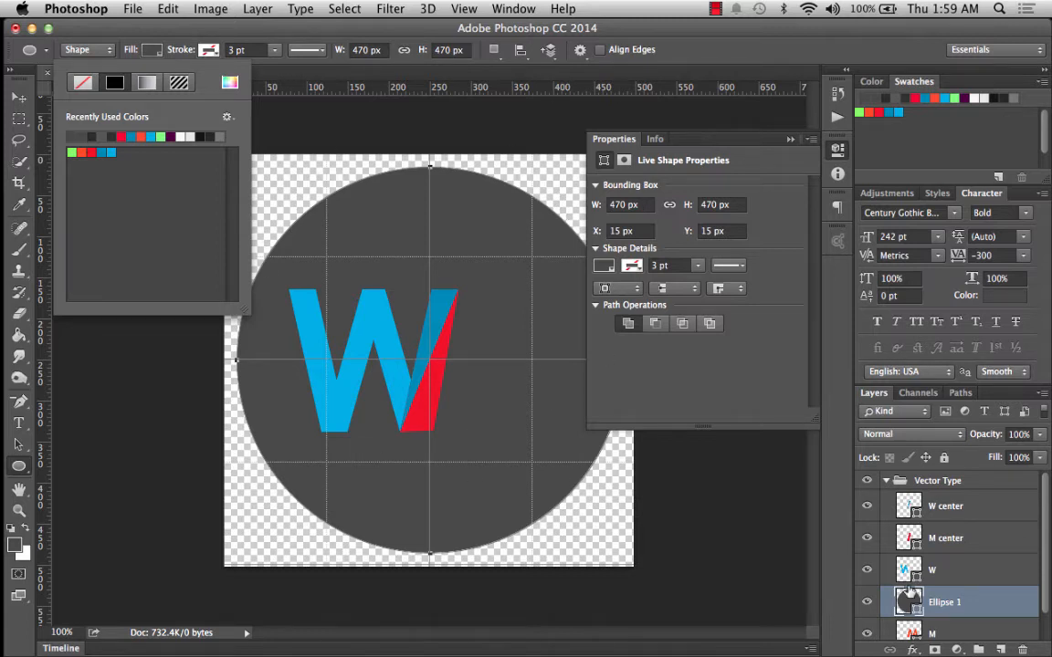
Collapse the shape properties and place the M layer above the Ellipse 1 layer
{"action": "left_click", "coordinate": [789, 145]}
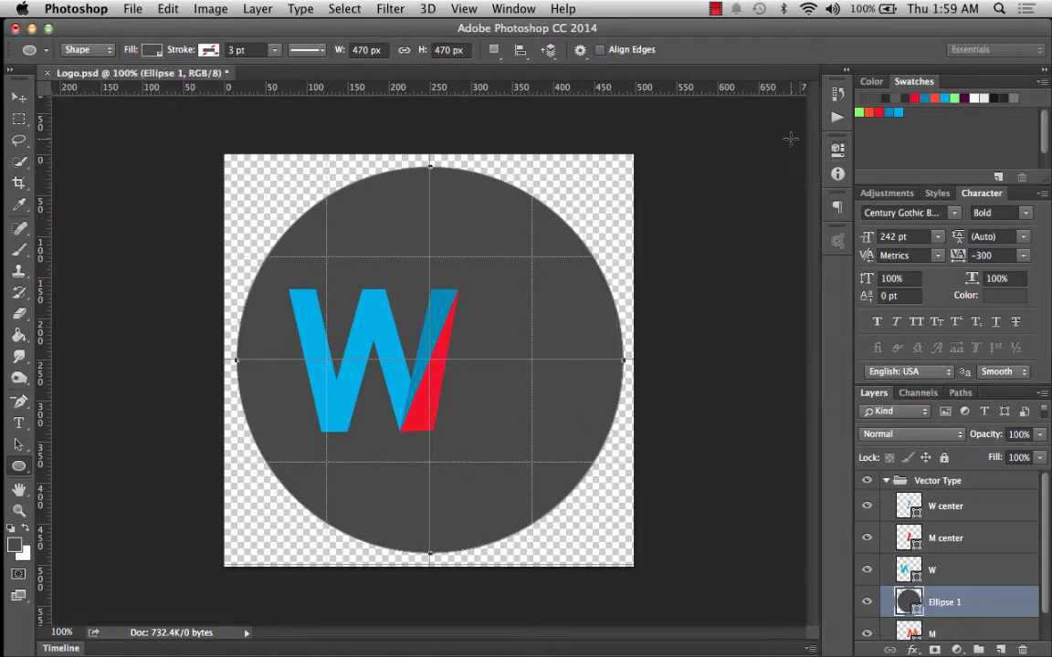
{"action": "scroll", "coordinate": [964, 598], "scroll_direction": "down", "scroll_amount": 1}
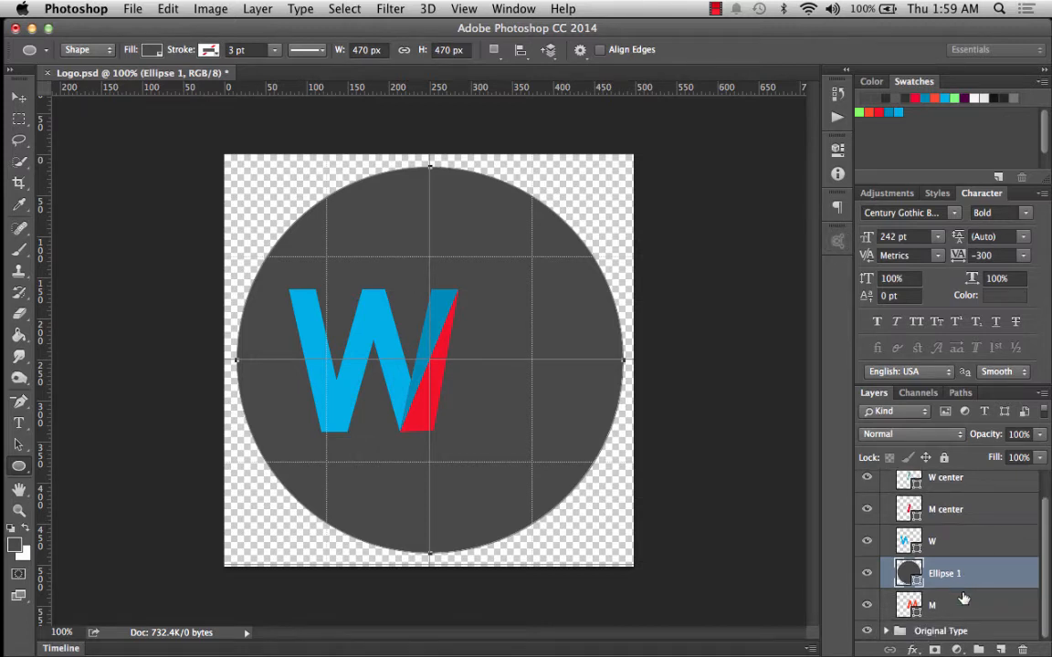
{"action": "left_click_drag", "start_coordinate": [951, 605], "coordinate": [913, 559]}
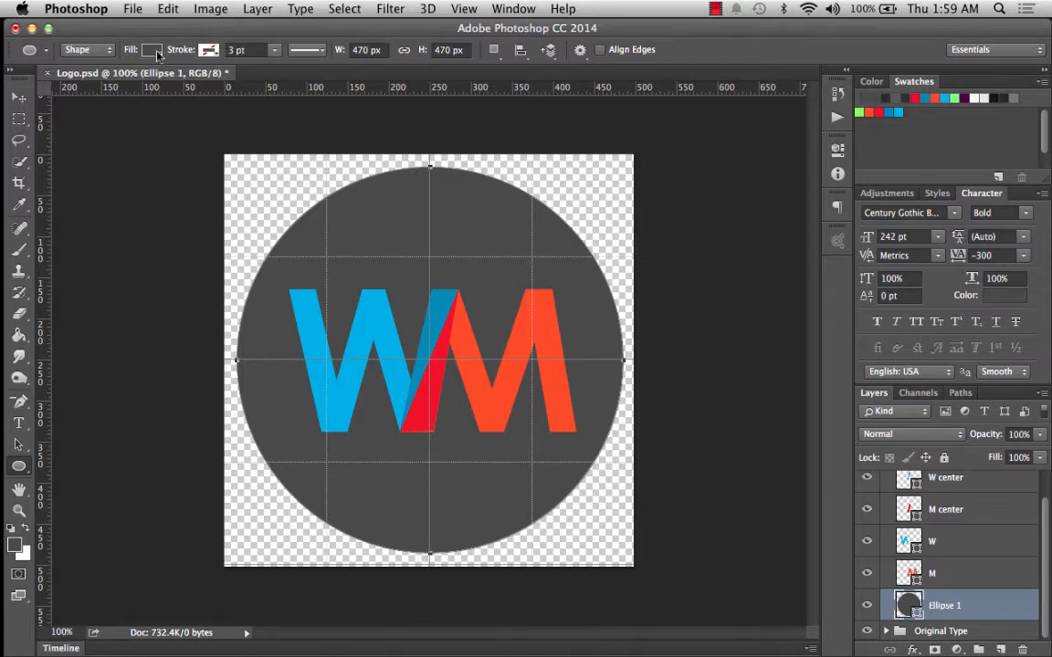
Give the circle a darker grey stroke 50 pt wide
{"action": "left_click", "coordinate": [216, 53]}
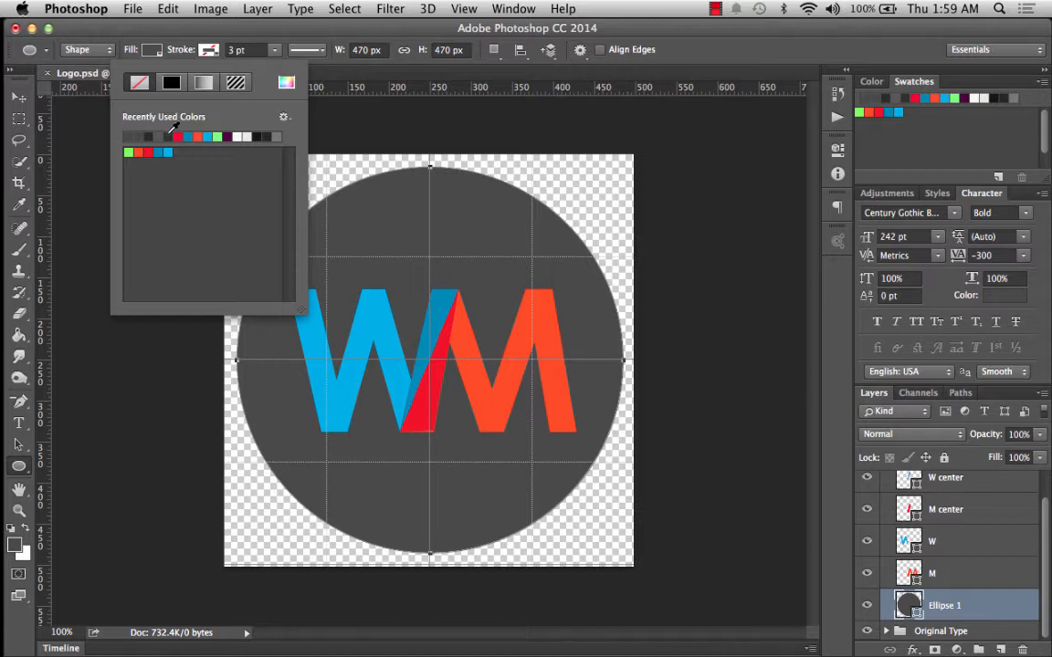
{"action": "left_click", "coordinate": [168, 136]}
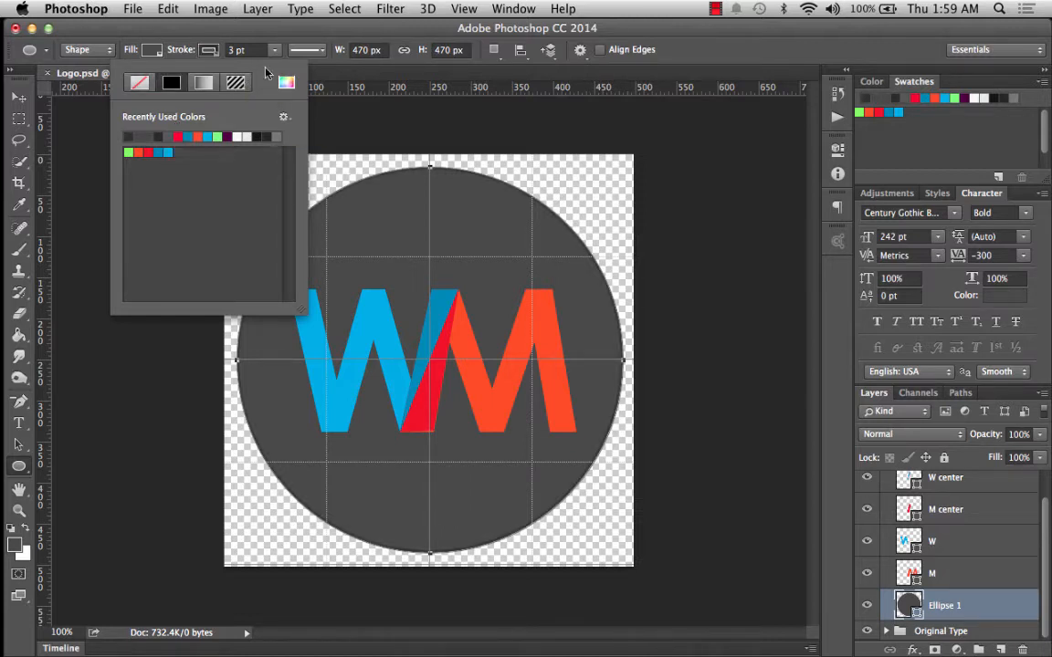
{"action": "left_click", "coordinate": [233, 49]}
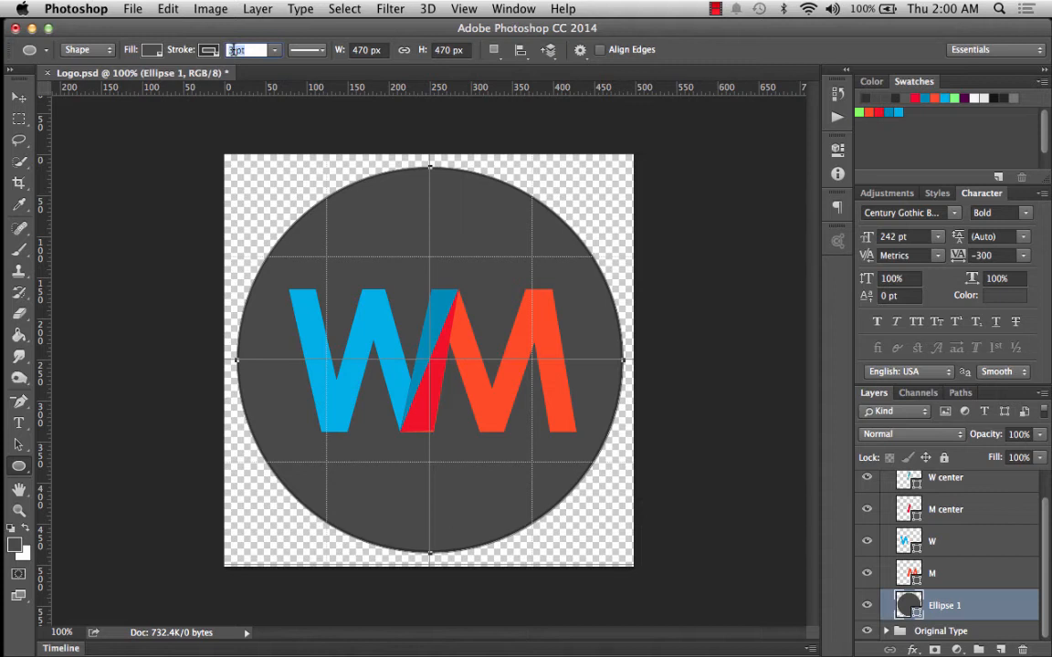
{"action": "left_click", "coordinate": [232, 49]}
{"action": "double_click", "coordinate": [233, 50]}
{"action": "type", "text": "50"}
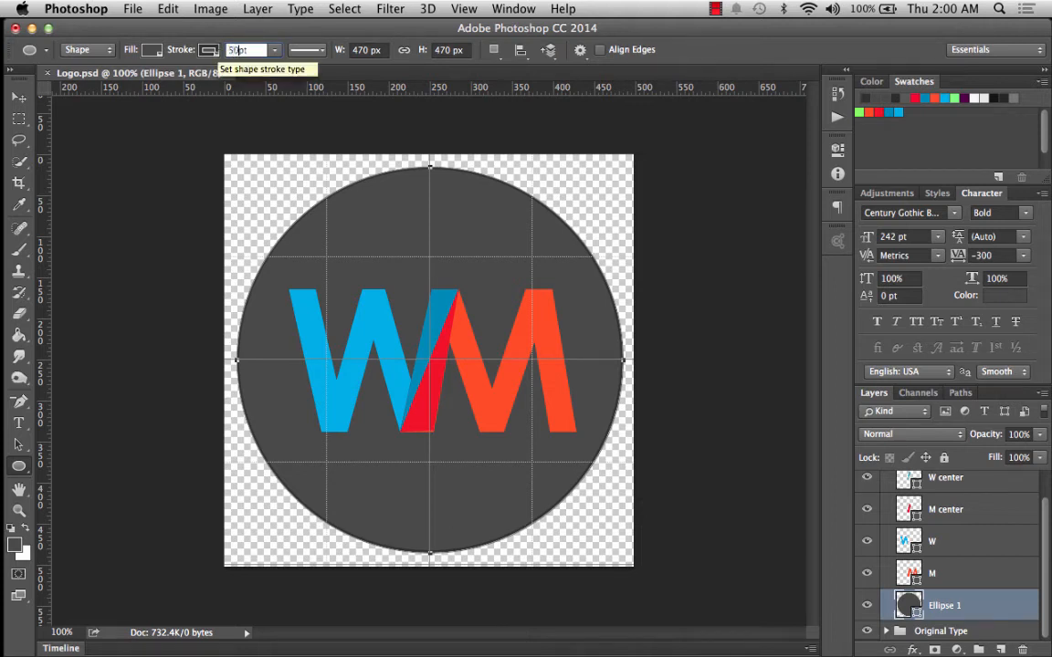
{"action": "key", "text": "Return"}
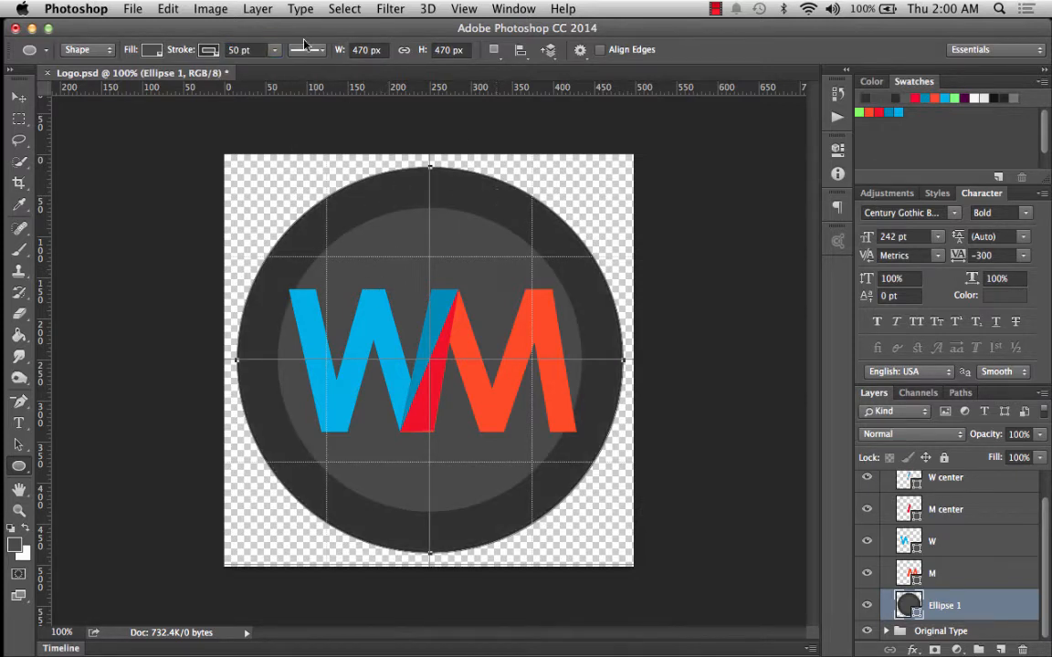
Change the circle's stroke to an even darker, near-black grey from the recently used colors
{"action": "left_click", "coordinate": [276, 51]}
{"action": "left_click", "coordinate": [209, 50]}
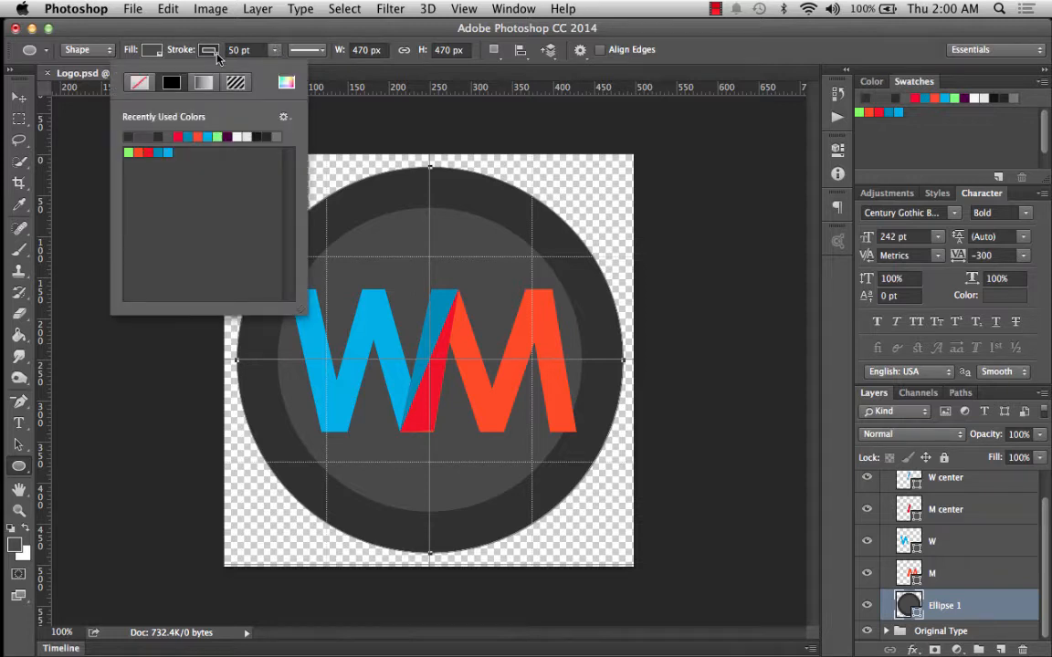
{"action": "left_click", "coordinate": [266, 136]}
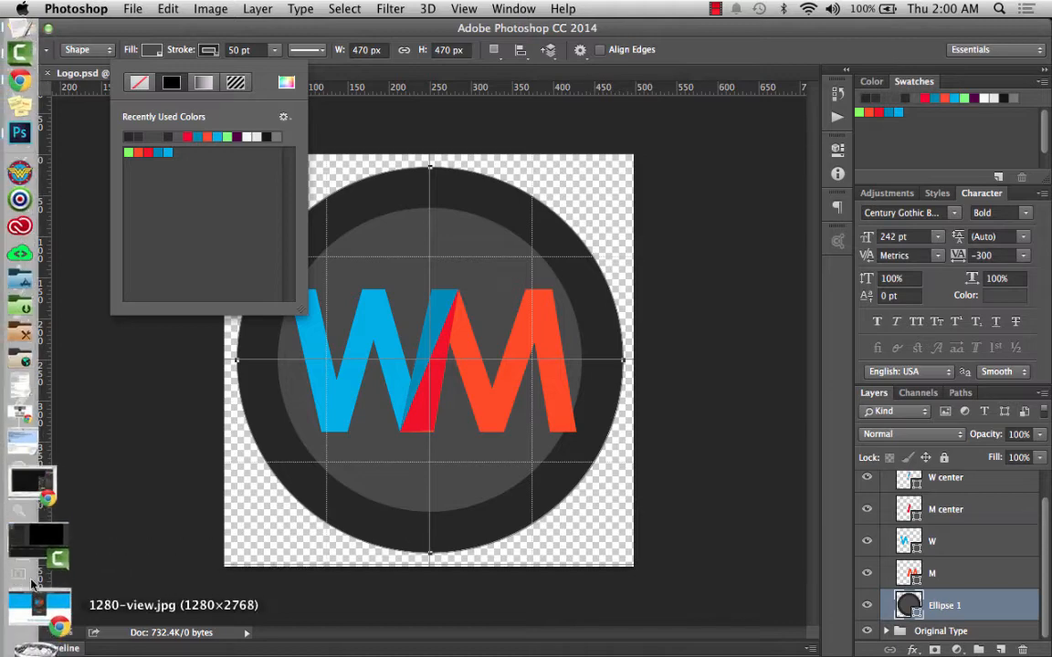
Switch to Chrome to compare the logo with the reference 1280-view.jpg, then put the browser window away
{"action": "left_click", "coordinate": [28, 601]}
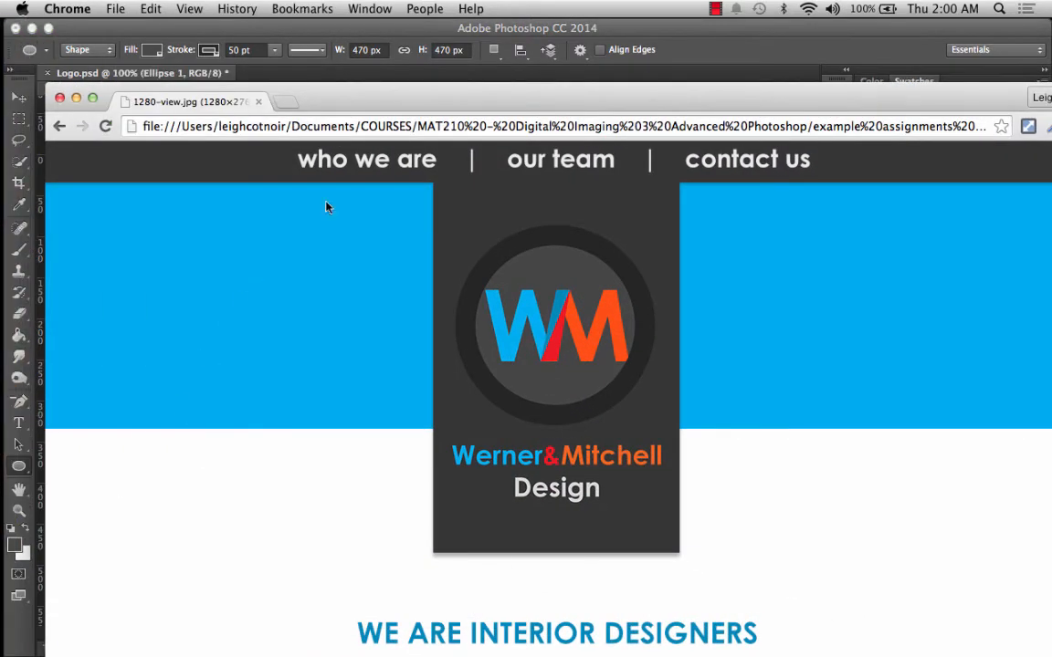
{"action": "left_click_drag", "start_coordinate": [311, 111], "coordinate": [368, 264]}
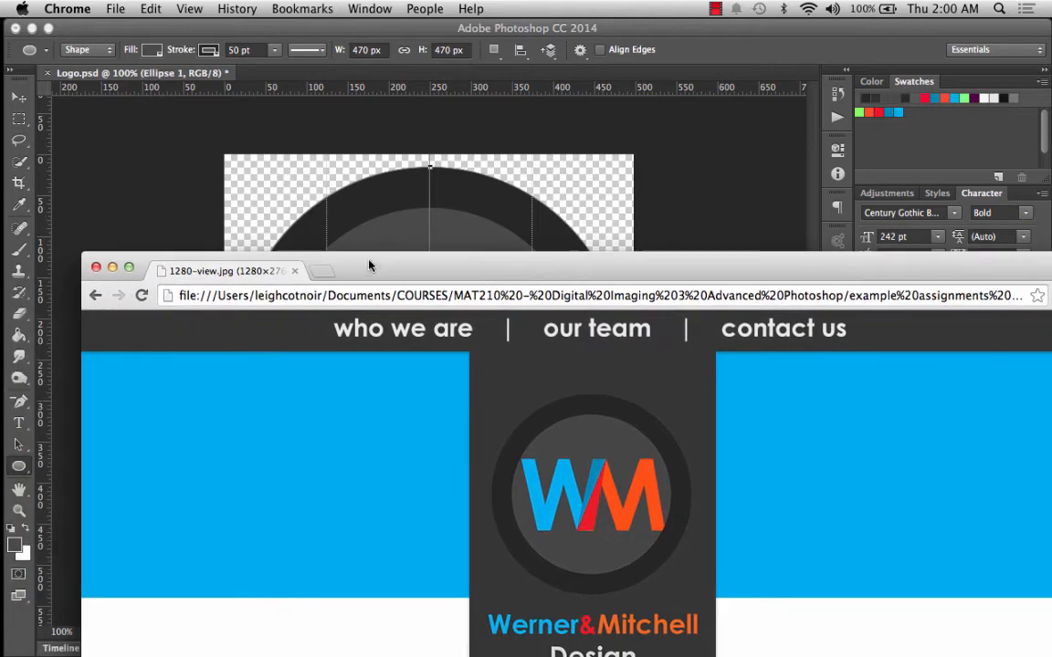
{"action": "left_click", "coordinate": [110, 268]}
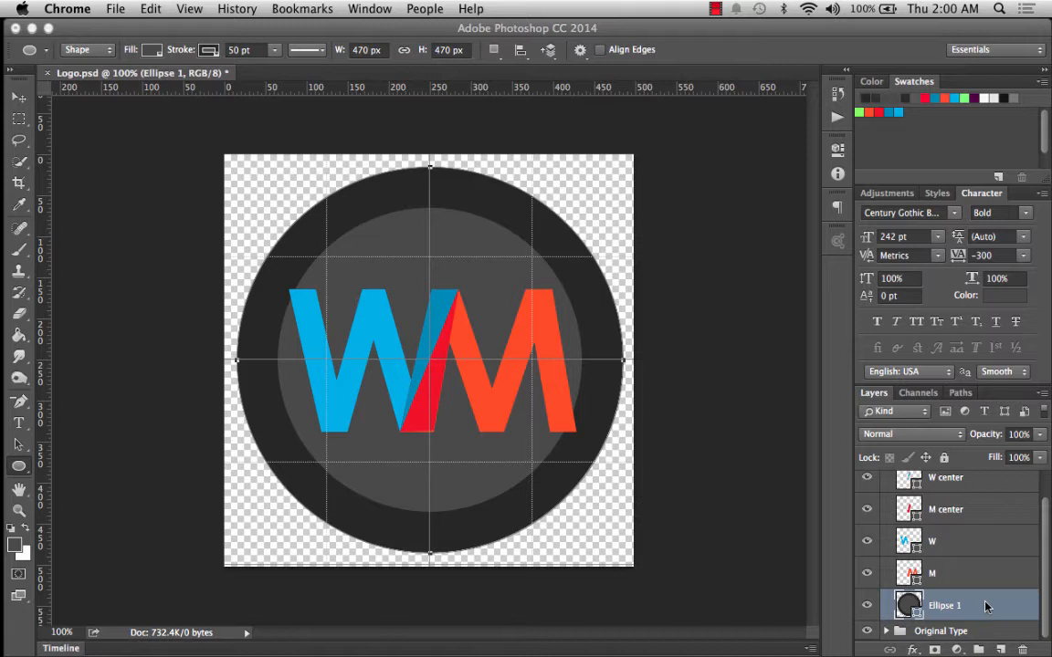
Duplicate the Ellipse 1 layer and set the copy's fill to no color, keeping only its stroke
{"action": "left_click_drag", "start_coordinate": [986, 607], "coordinate": [1003, 650]}
{"action": "scroll", "coordinate": [900, 575], "scroll_direction": "down", "scroll_amount": 1}
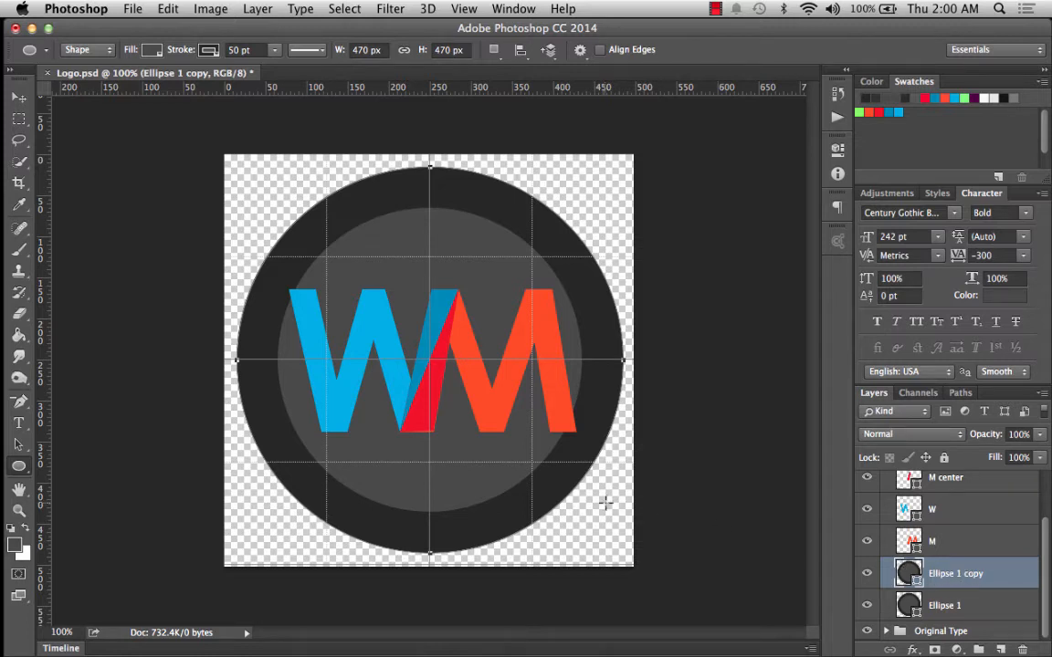
{"action": "left_click", "coordinate": [18, 444]}
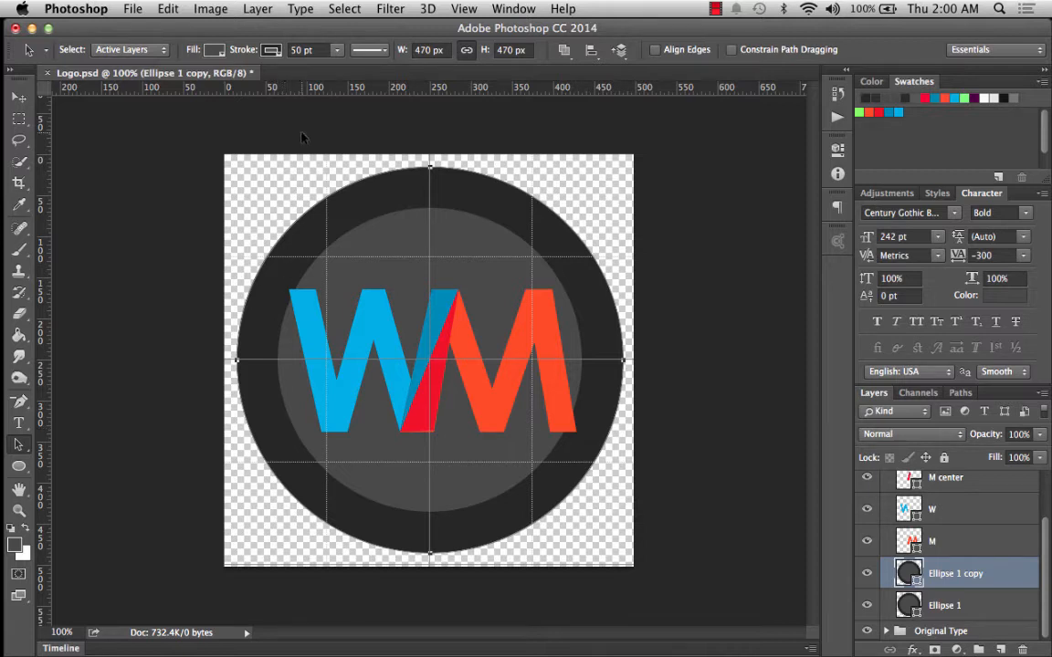
{"action": "left_click", "coordinate": [215, 51]}
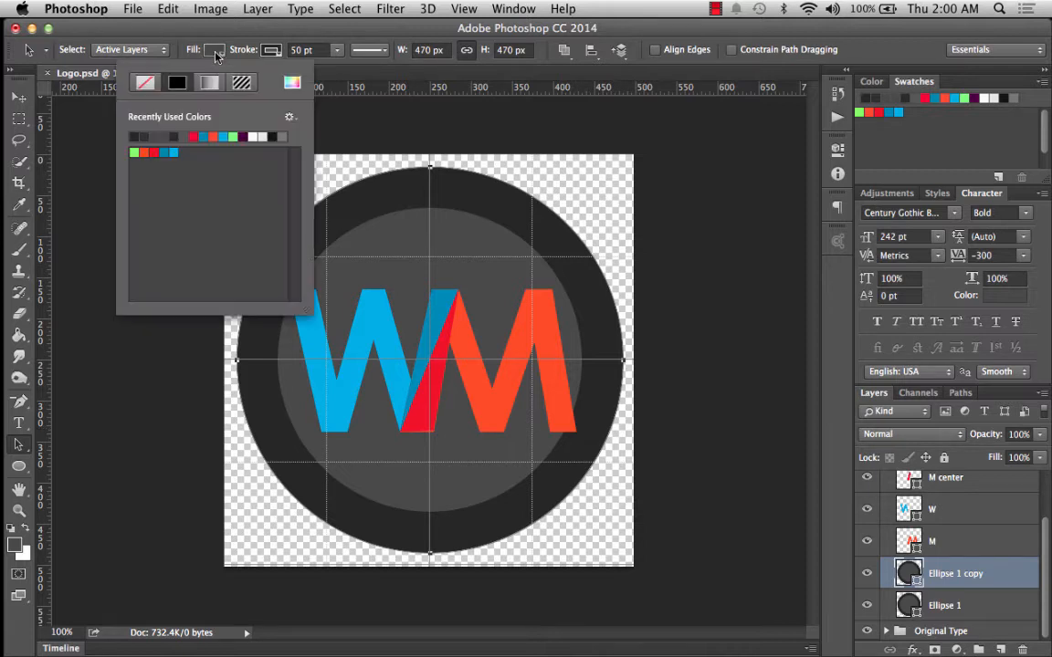
{"action": "left_click", "coordinate": [150, 84]}
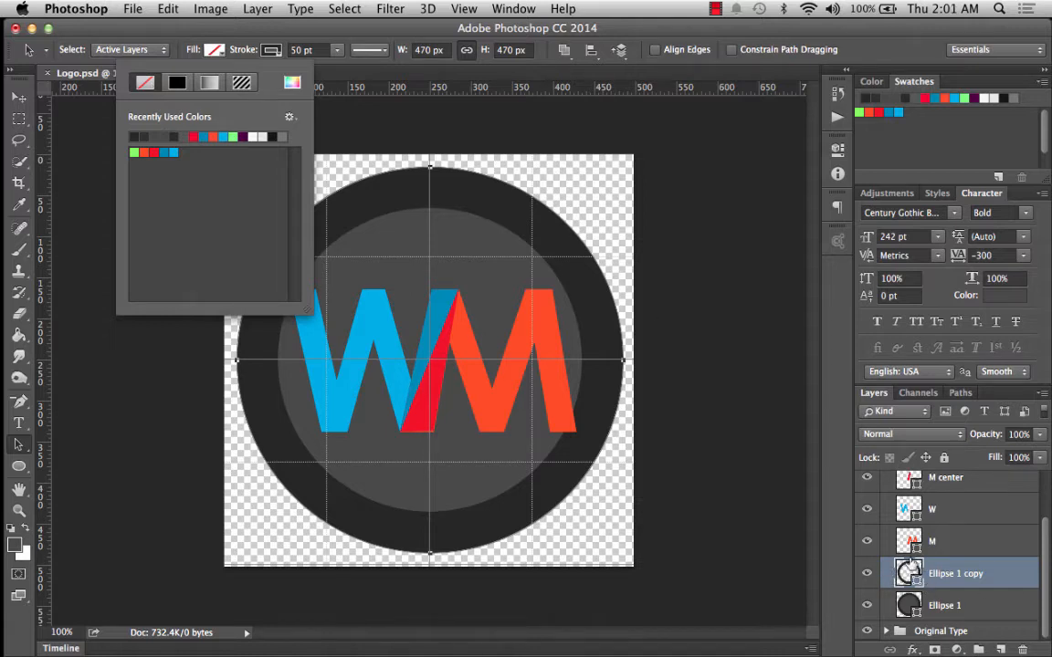
Move the Ellipse 1 copy layer to the top of the Vector Type group, above W center
{"action": "left_click", "coordinate": [956, 575]}
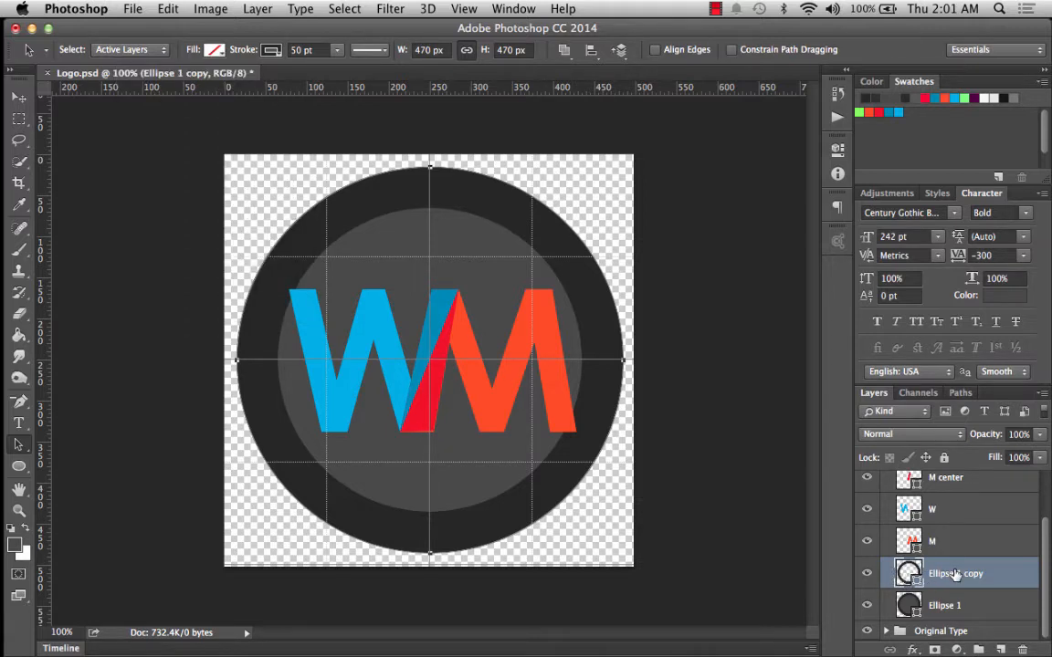
{"action": "left_click_drag", "start_coordinate": [956, 575], "coordinate": [942, 494]}
{"action": "scroll", "coordinate": [943, 494], "scroll_direction": "up", "scroll_amount": 3}
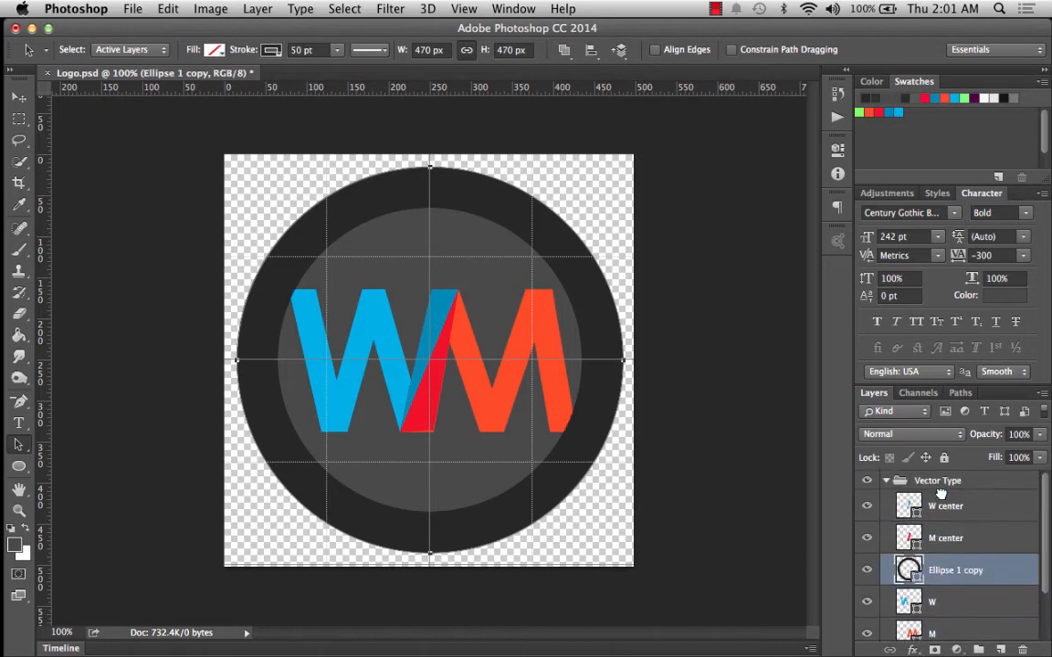
{"action": "left_click_drag", "start_coordinate": [942, 567], "coordinate": [942, 494]}
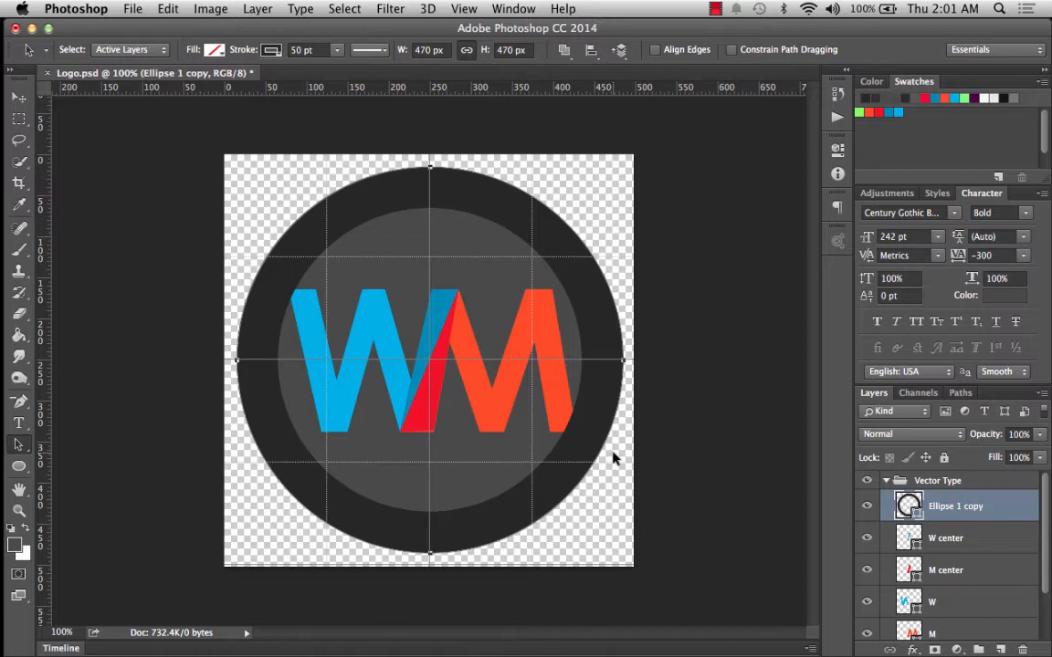
Set the stroke width of the Ellipse 1 copy ring to 48 pt
{"action": "left_click", "coordinate": [297, 50]}
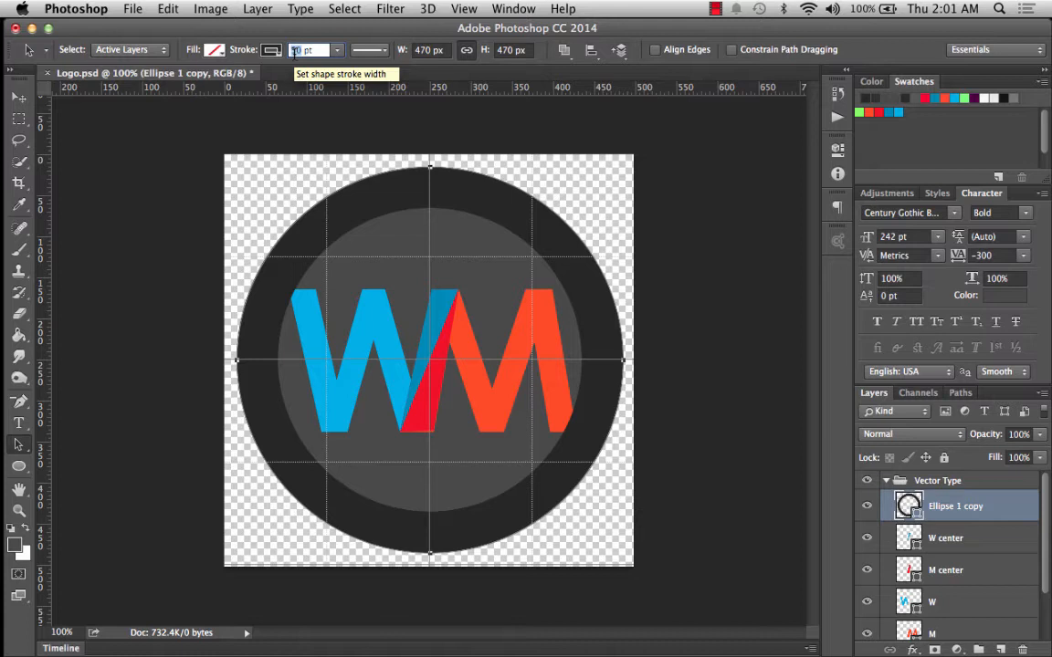
{"action": "type", "text": "48"}
{"action": "key", "text": "Return"}
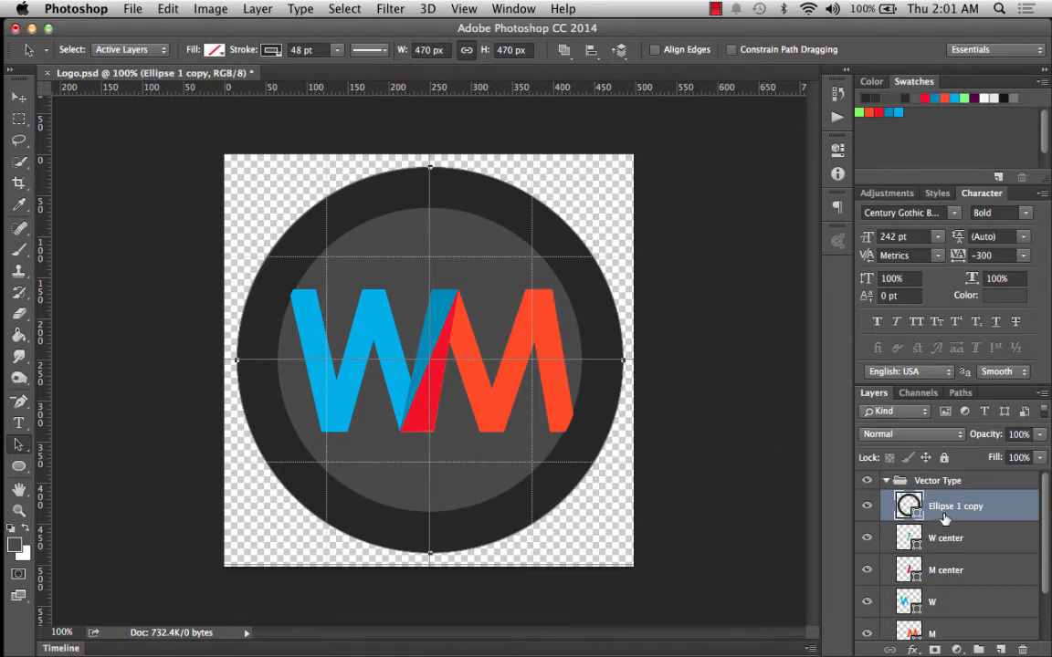
Resize Ellipse 1 and Ellipse 1 copy together to 490 × 490 px and recenter both circles on the canvas
{"action": "scroll", "coordinate": [944, 518], "scroll_direction": "down", "scroll_amount": 2}
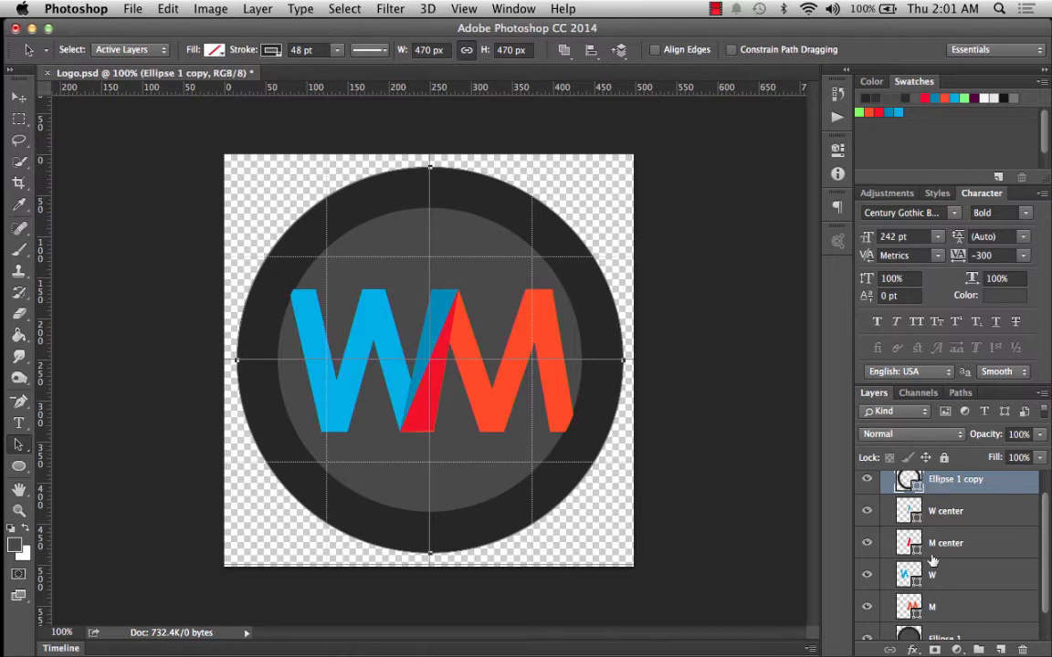
{"action": "left_click", "coordinate": [941, 633], "text": "super"}
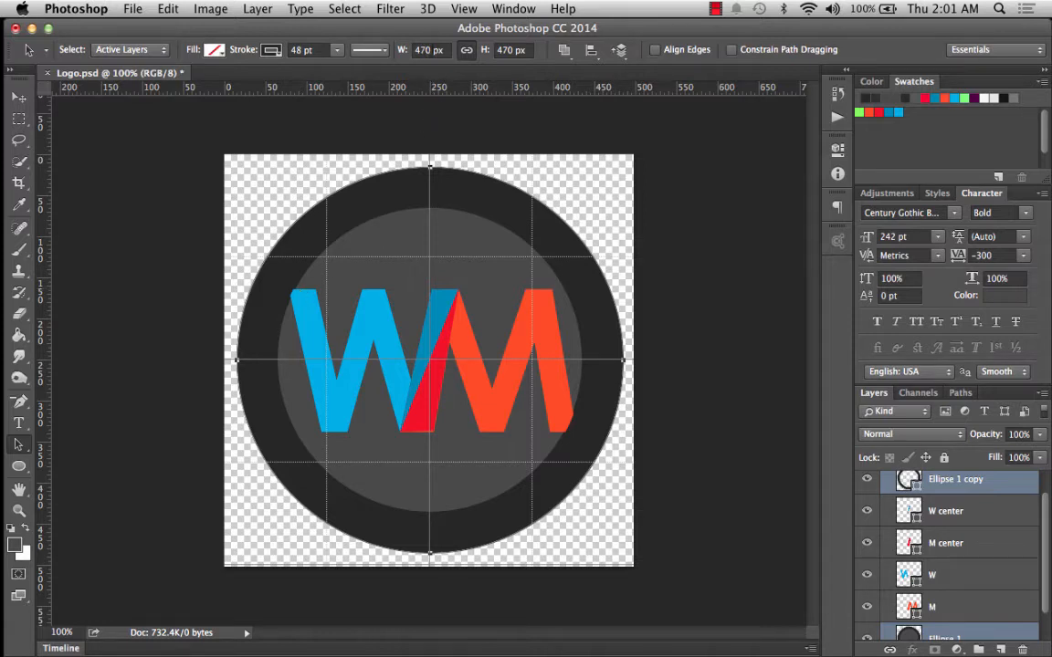
{"action": "left_click", "coordinate": [431, 52]}
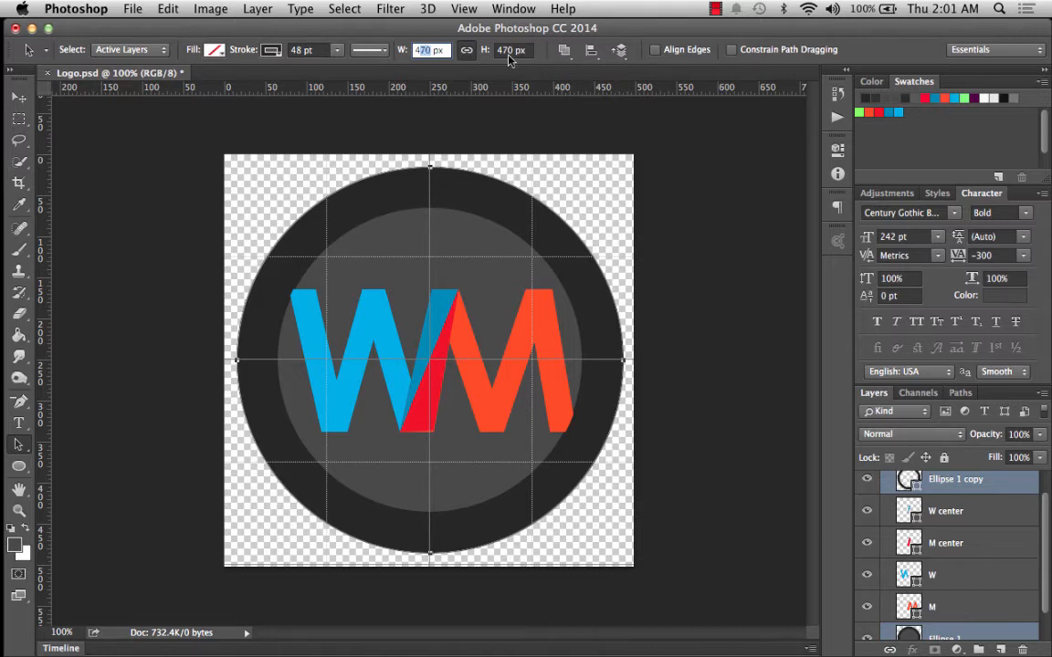
{"action": "type", "text": "490"}
{"action": "key", "text": "Tab"}
{"action": "left_click", "coordinate": [511, 50]}
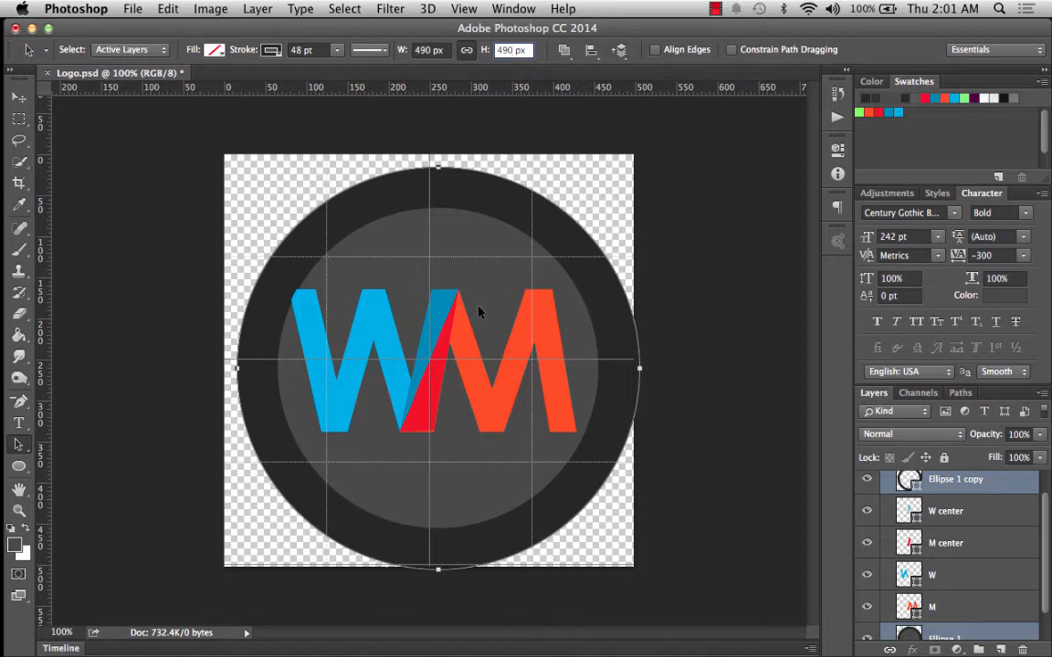
{"action": "double_click", "coordinate": [508, 50]}
{"action": "key", "text": "Return"}
{"action": "left_click_drag", "start_coordinate": [400, 177], "coordinate": [391, 178]}
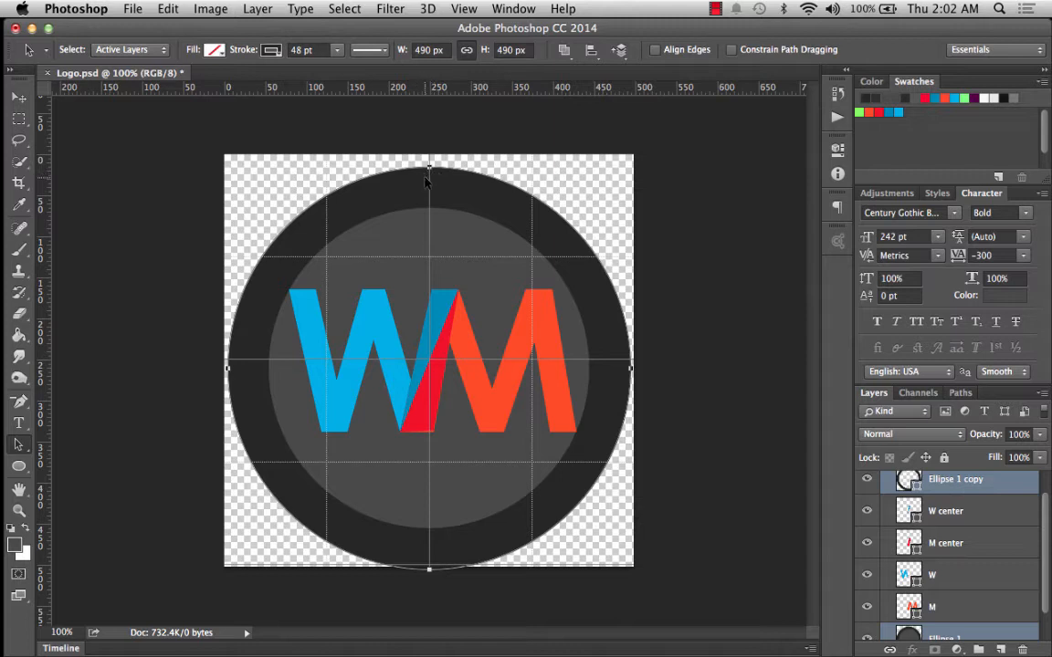
{"action": "key", "text": "shift+Up"}
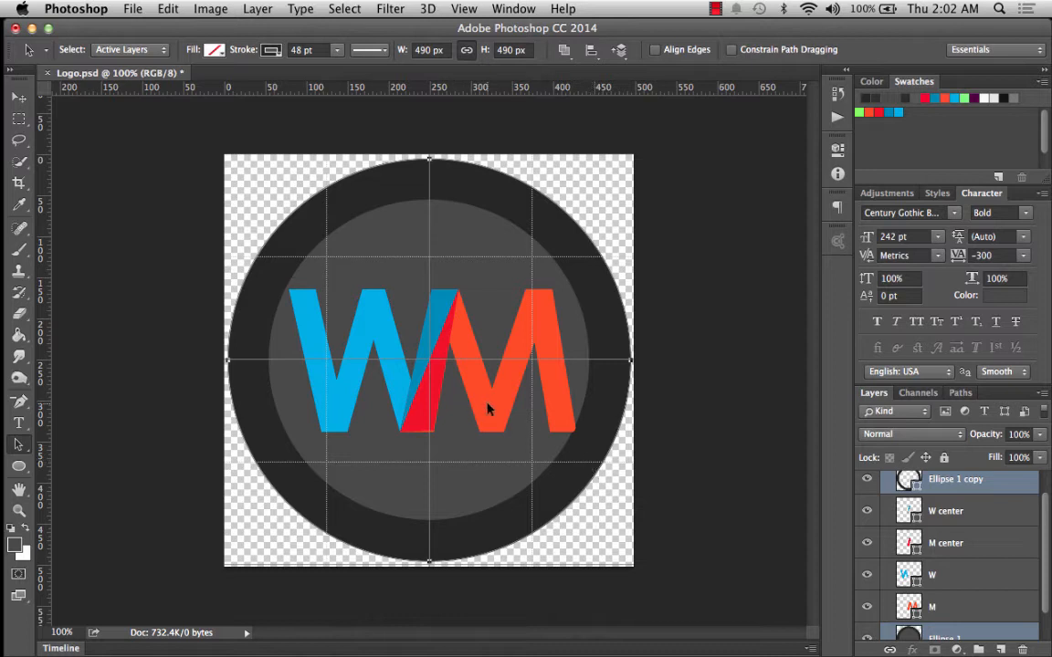
Nudge the W center, M center, W and M shapes together a few pixels left to center the letters in the circle
{"action": "left_click", "coordinate": [949, 511]}
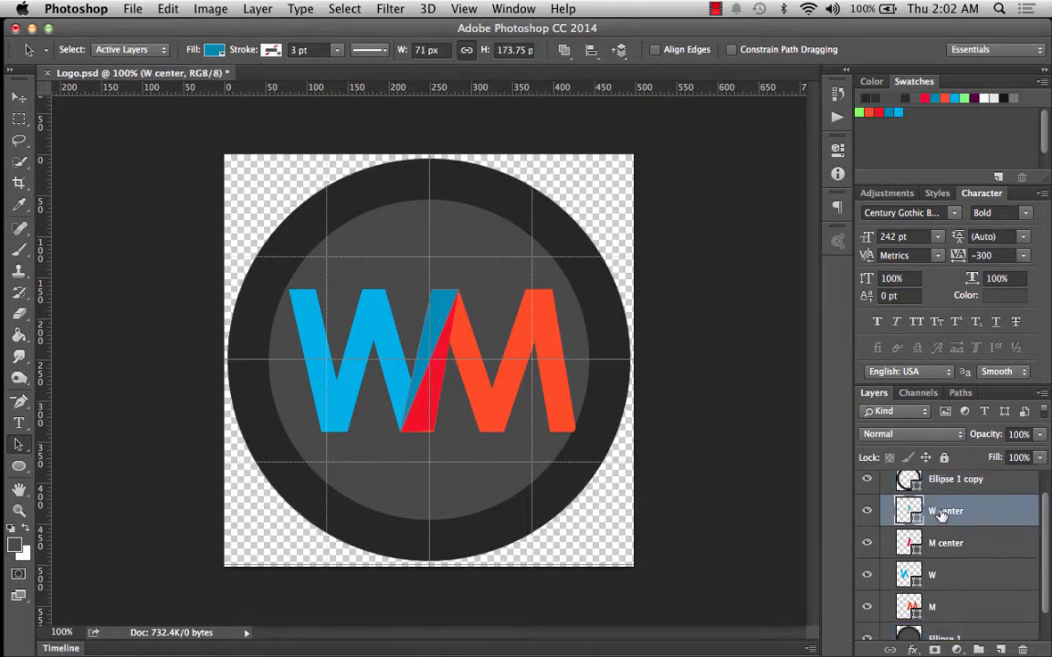
{"action": "left_click", "coordinate": [952, 607], "text": "shift"}
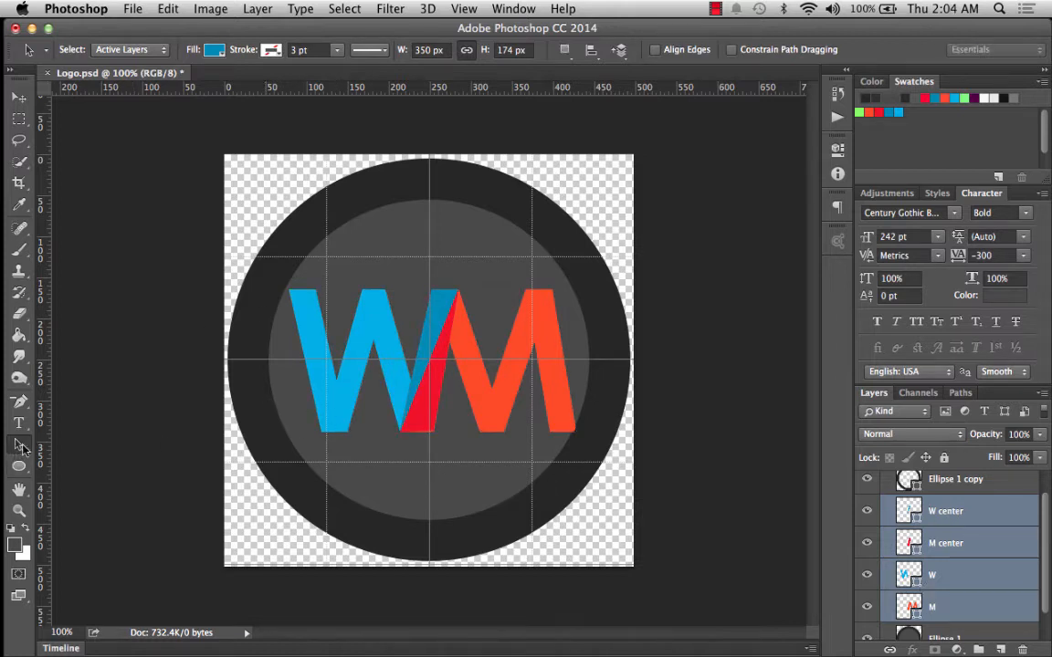
{"action": "left_click_drag", "start_coordinate": [212, 229], "coordinate": [654, 470]}
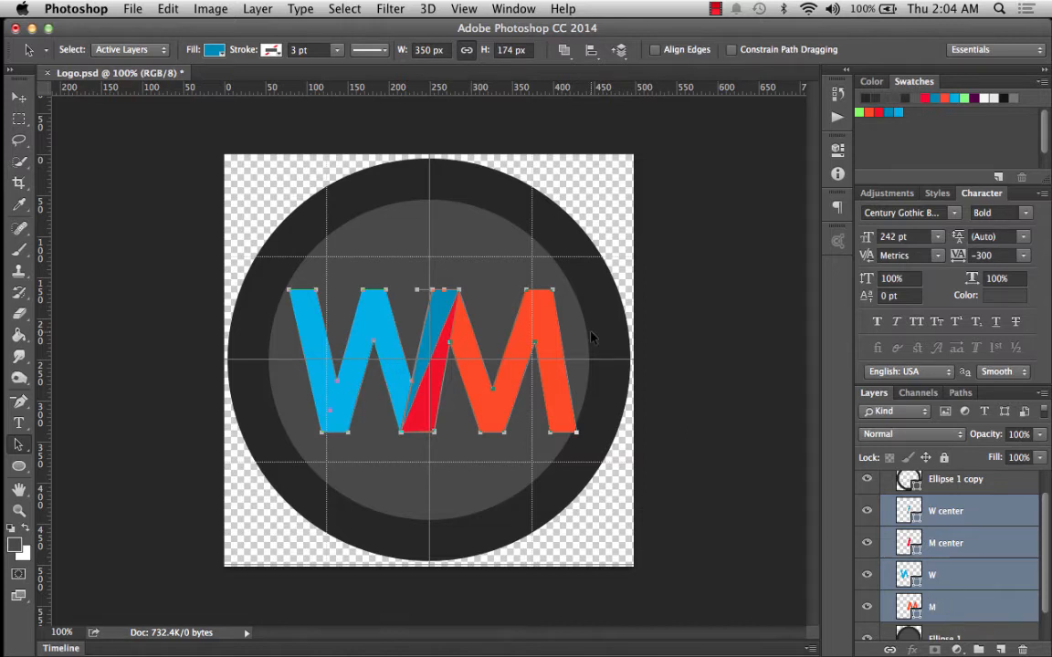
{"action": "key", "text": "Left"}
{"action": "key", "text": "Left"}
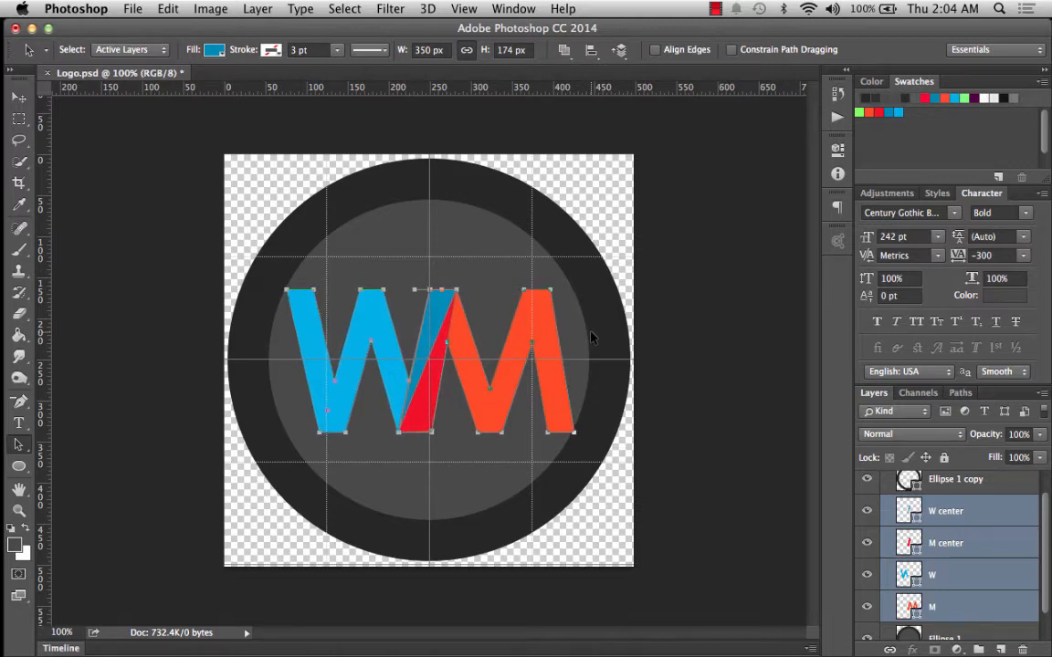
{"action": "key", "text": "Left"}
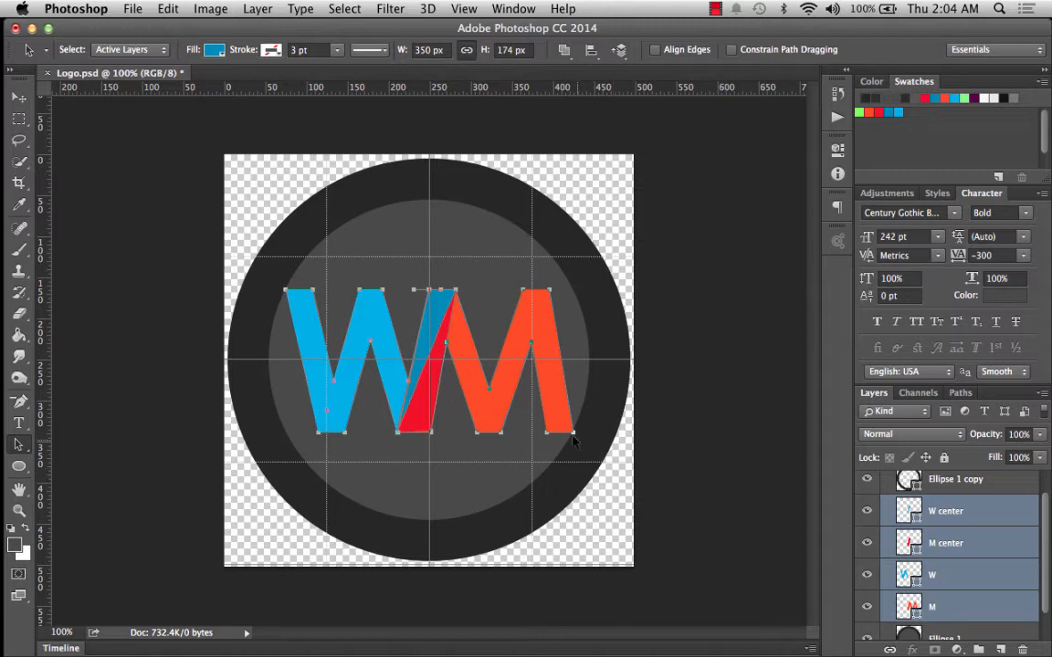
{"action": "left_click", "coordinate": [238, 188]}
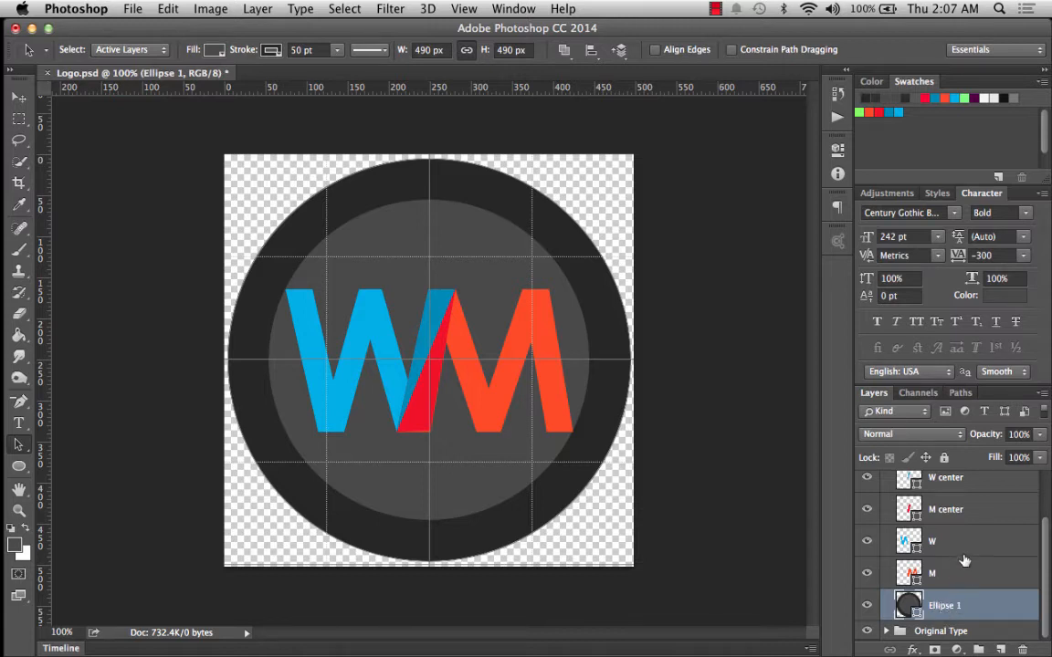
Set the stroke width of the Ellipse 1 layer to 48 pt to match Ellipse 1 copy
{"action": "scroll", "coordinate": [963, 548], "scroll_direction": "up", "scroll_amount": 3}
{"action": "scroll", "coordinate": [959, 559], "scroll_direction": "down", "scroll_amount": 3}
{"action": "scroll", "coordinate": [872, 483], "scroll_direction": "up", "scroll_amount": 3}
{"action": "left_click", "coordinate": [941, 508]}
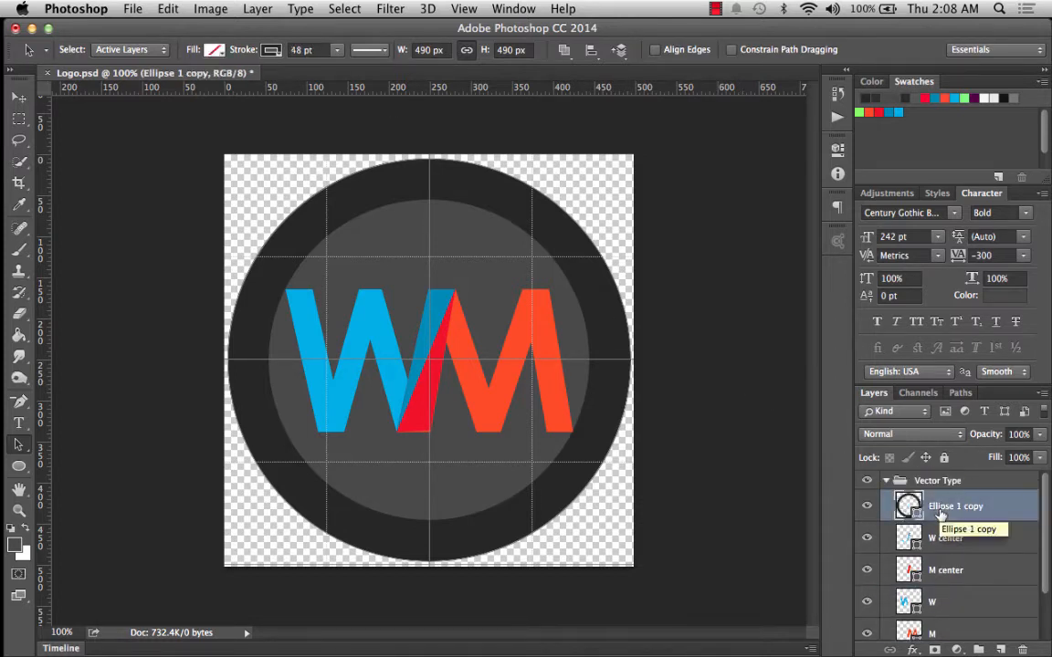
{"action": "scroll", "coordinate": [941, 514], "scroll_direction": "down", "scroll_amount": 2}
{"action": "left_click", "coordinate": [962, 605]}
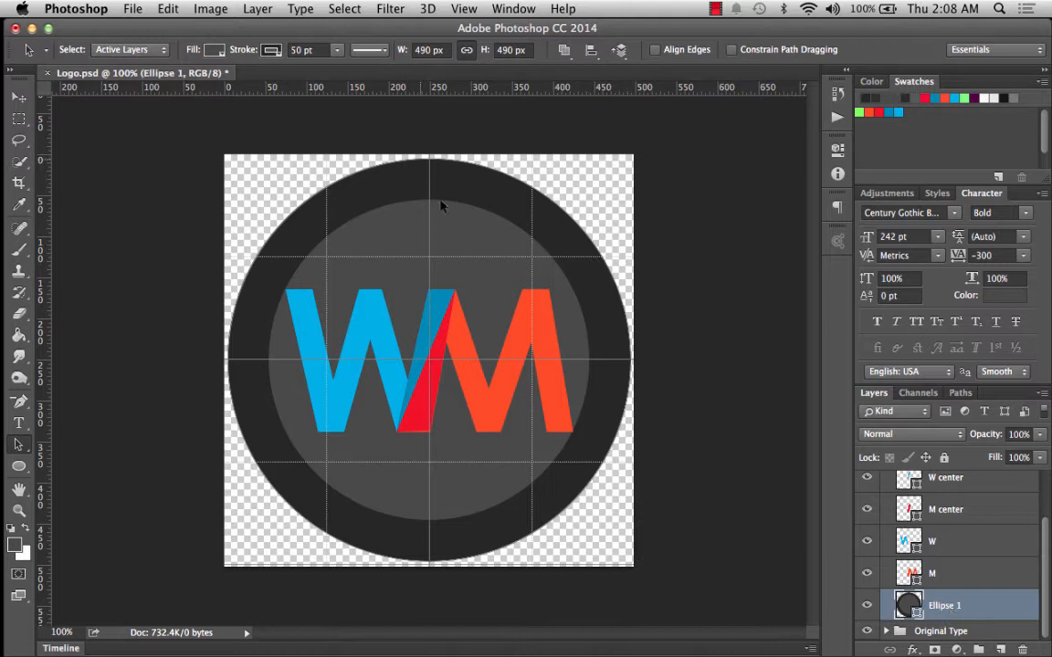
{"action": "double_click", "coordinate": [297, 50]}
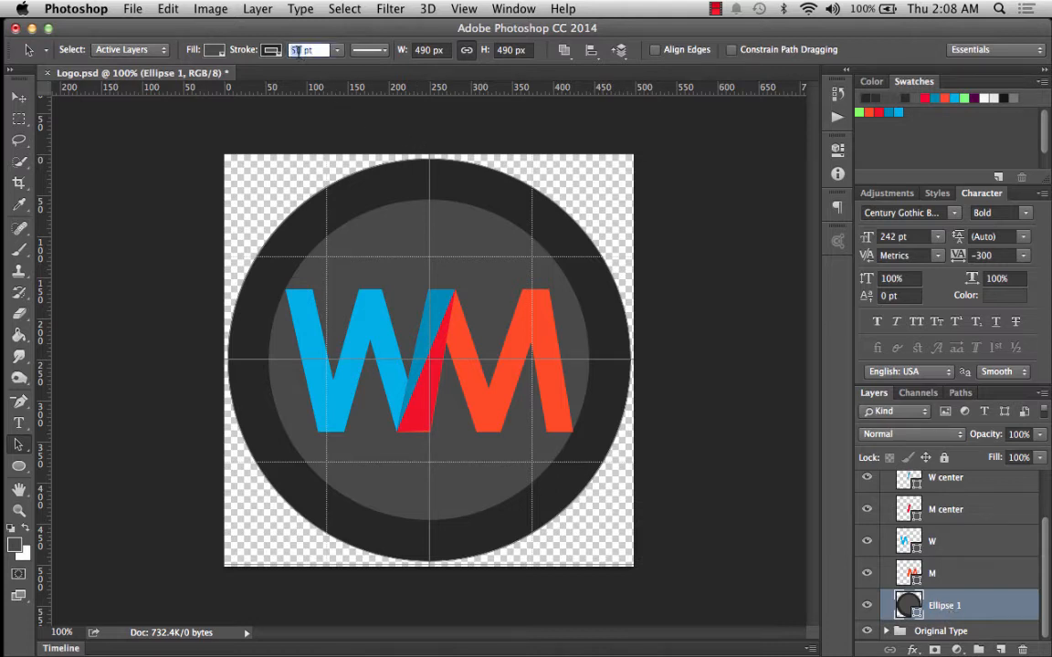
{"action": "type", "text": "48"}
{"action": "key", "text": "Return"}
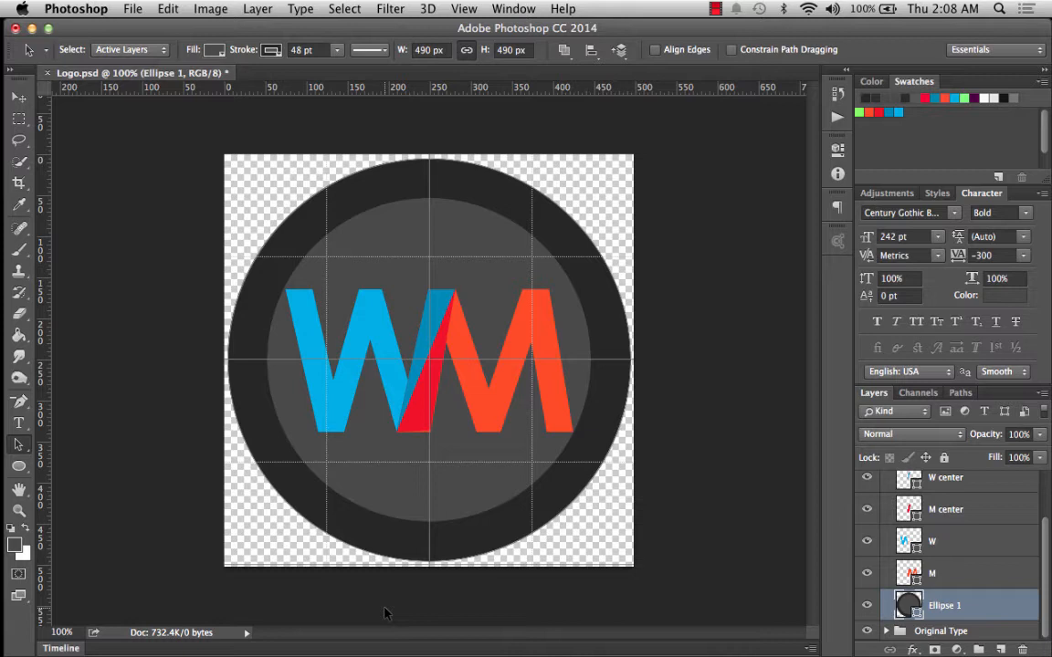
Collapse the Vector Type group and save Logo.psd
{"action": "key", "text": "super+s"}
{"action": "scroll", "coordinate": [1009, 544], "scroll_direction": "up", "scroll_amount": 2}
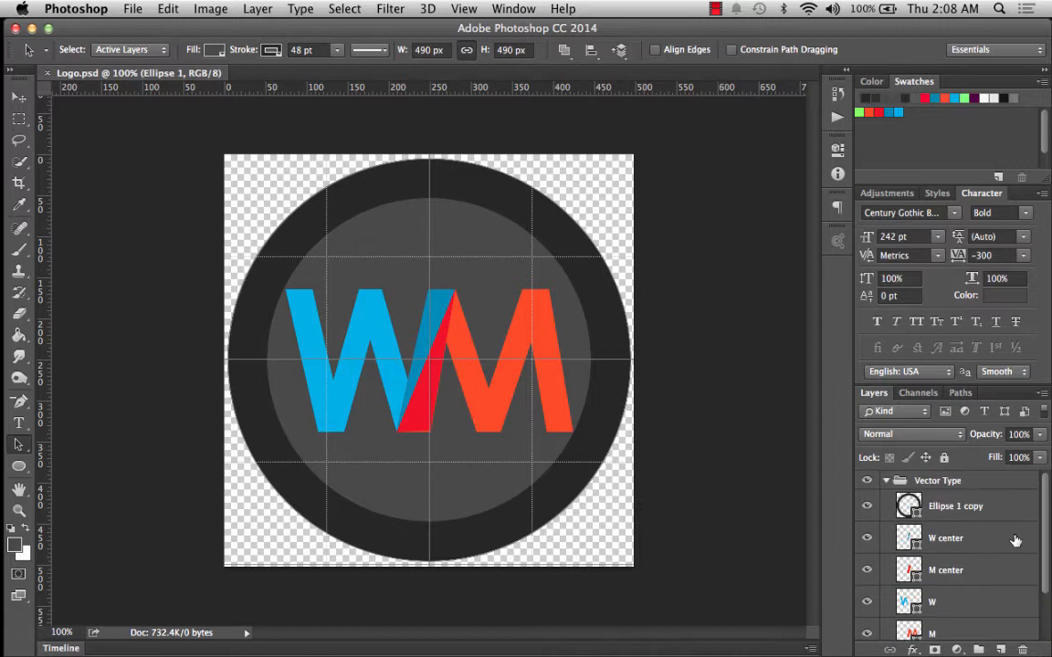
{"action": "left_click", "coordinate": [884, 481]}
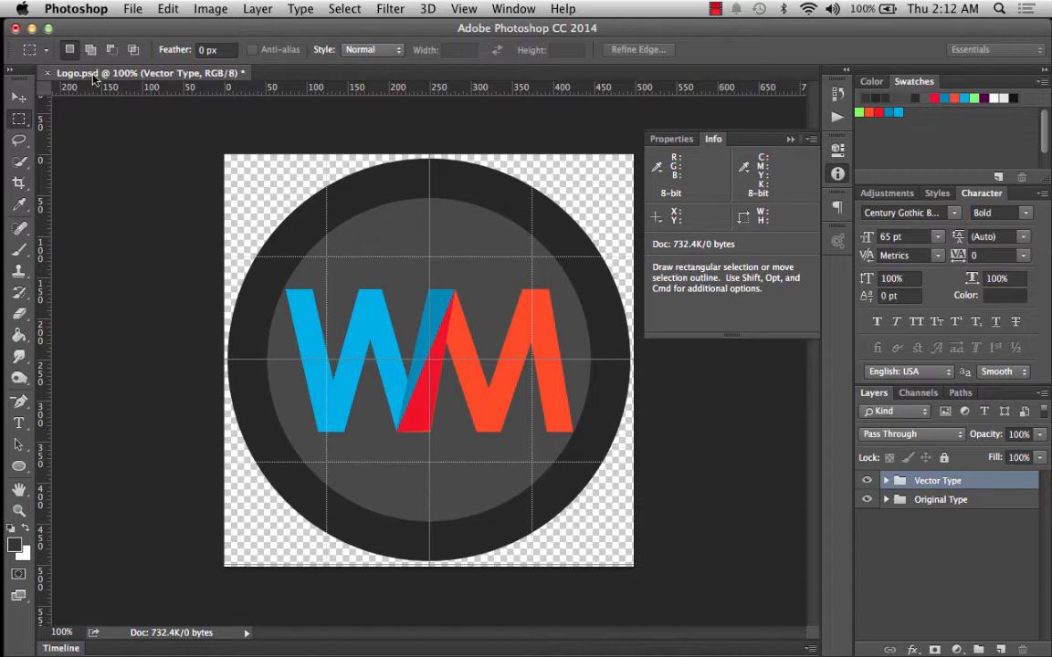
{"action": "key", "text": "super+s"}
Set up a new document of 600 × 900 pixels with the color profile Working RGB: sRGB IEC61966-2.1
{"action": "left_click", "coordinate": [127, 8]}
{"action": "left_click", "coordinate": [143, 29]}
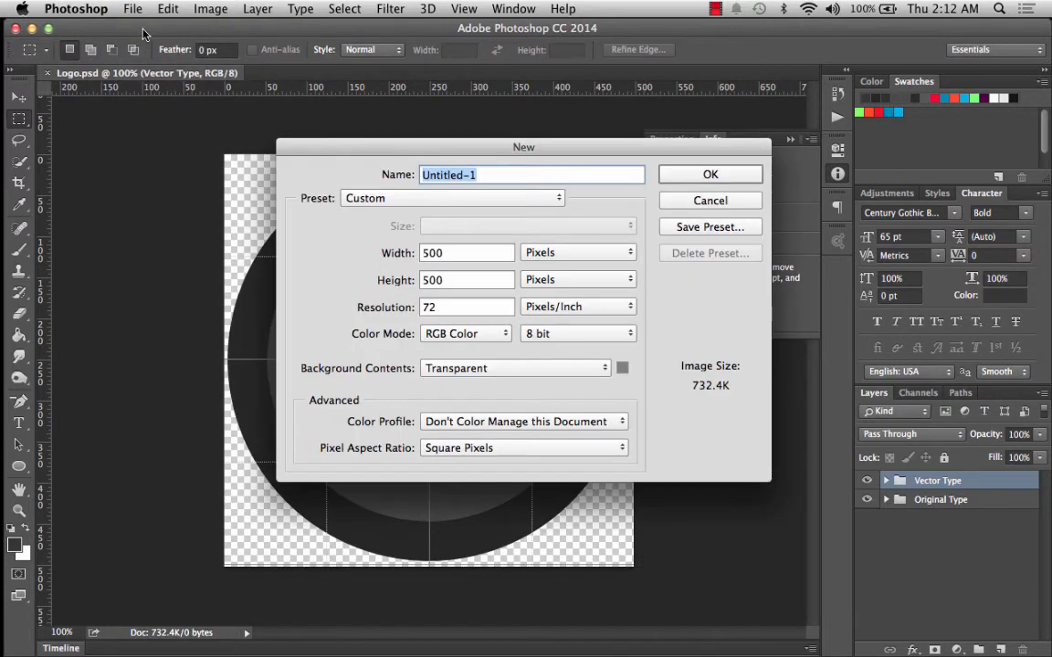
{"action": "left_click", "coordinate": [473, 423]}
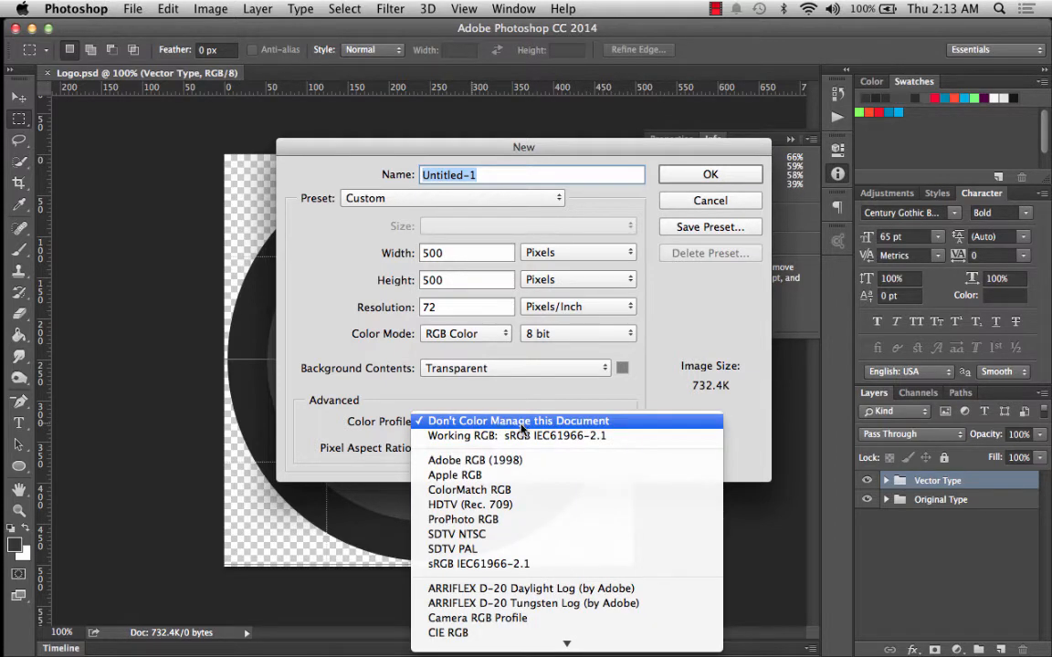
{"action": "left_click", "coordinate": [522, 436]}
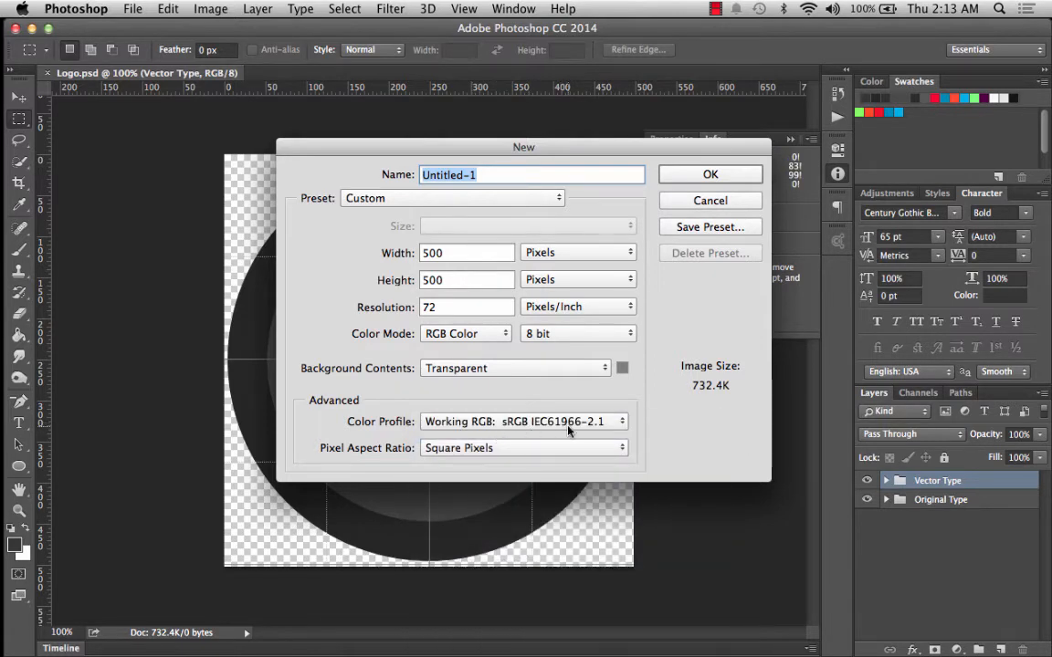
{"action": "double_click", "coordinate": [451, 254]}
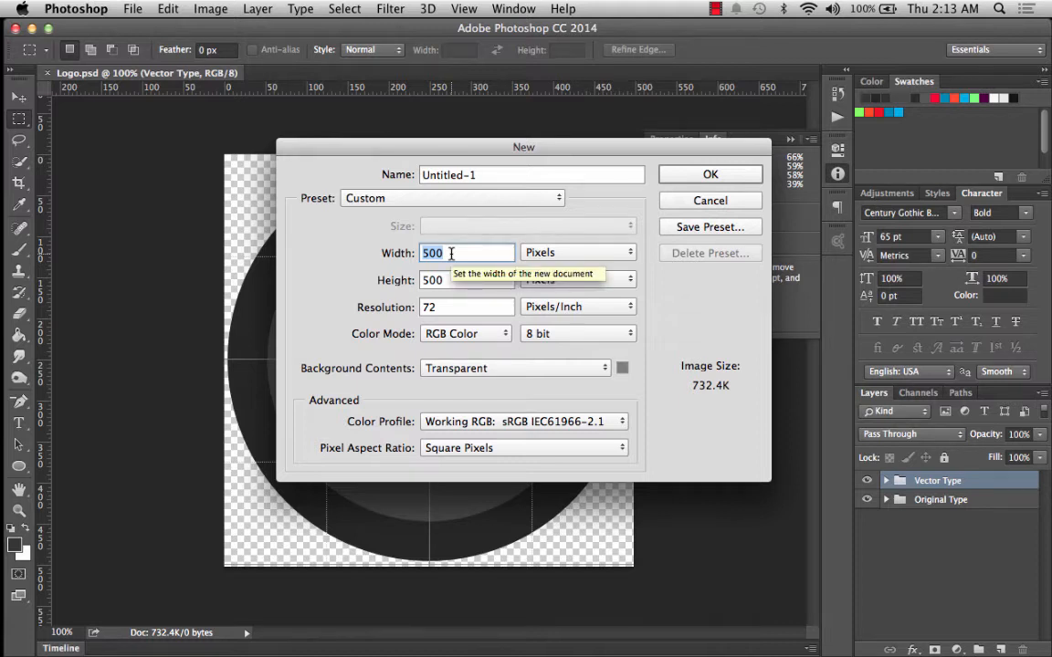
{"action": "type", "text": "600"}
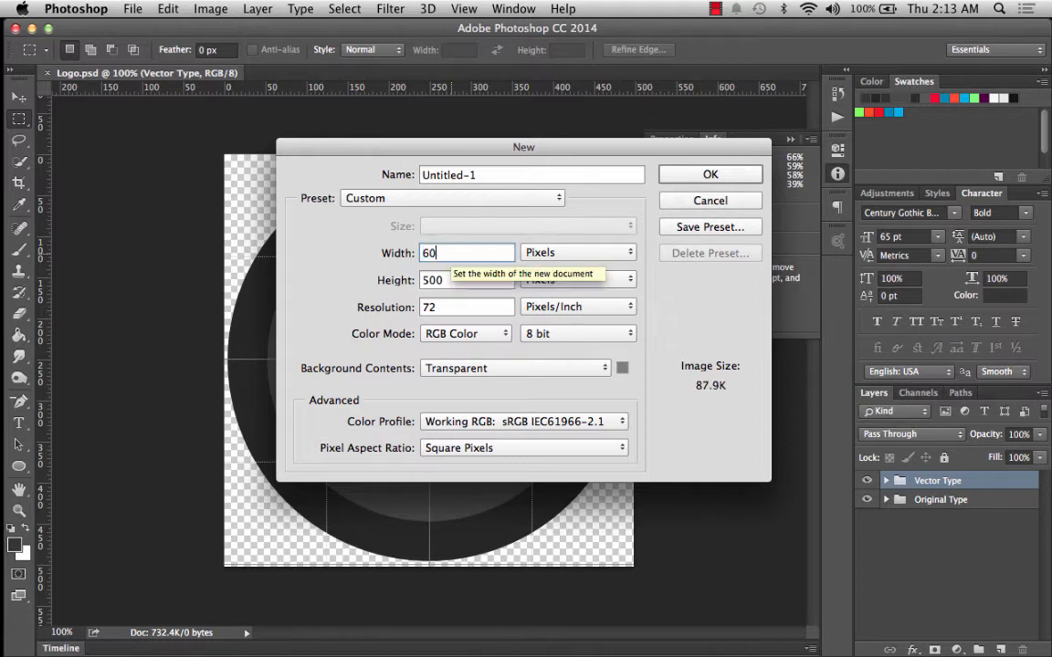
{"action": "double_click", "coordinate": [426, 280]}
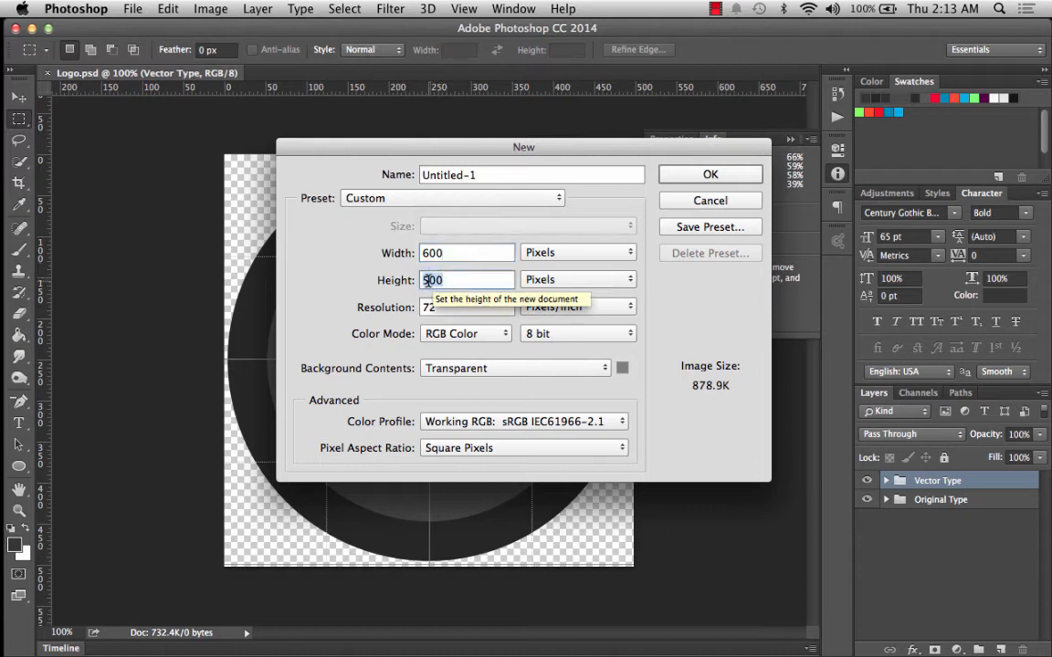
{"action": "type", "text": "900"}
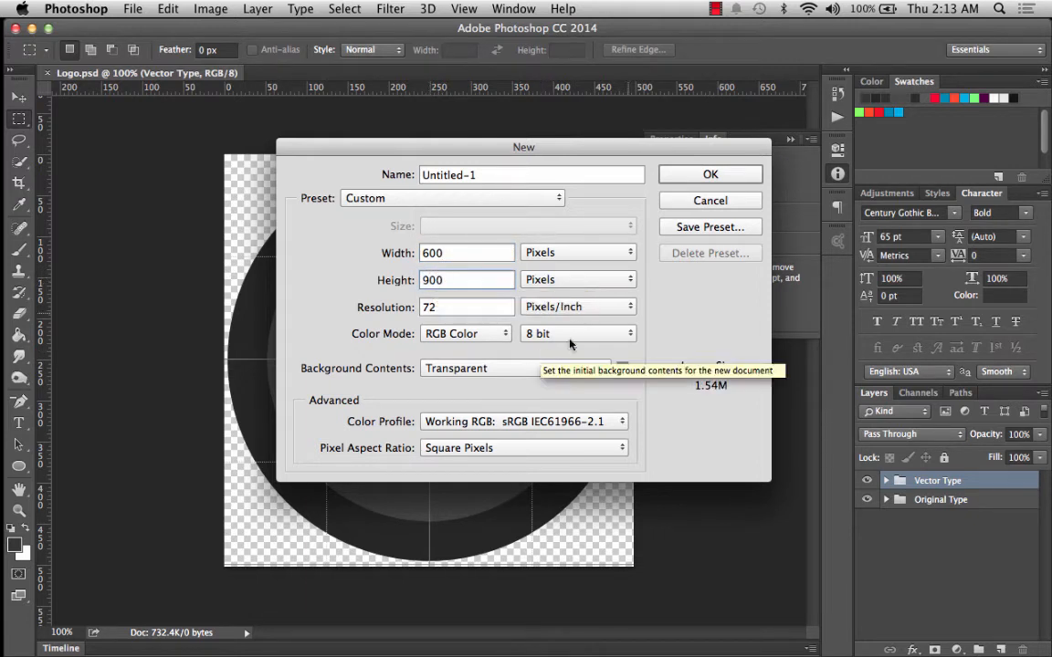
Give the new document the custom background color #363636 and create it
{"action": "left_click", "coordinate": [622, 366]}
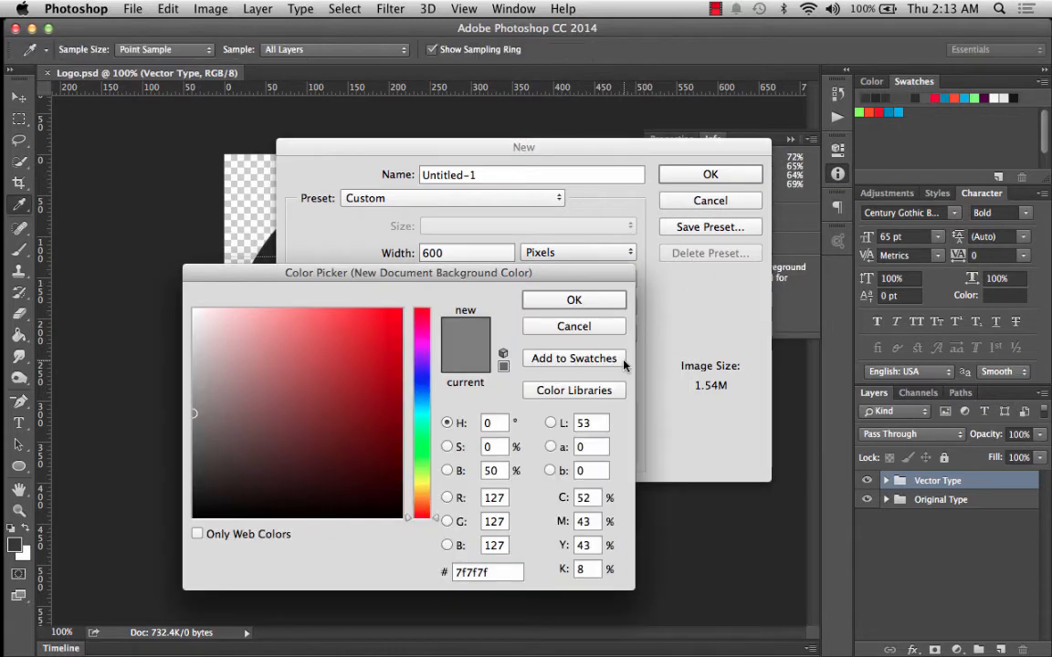
{"action": "left_click_drag", "start_coordinate": [433, 277], "coordinate": [414, 157]}
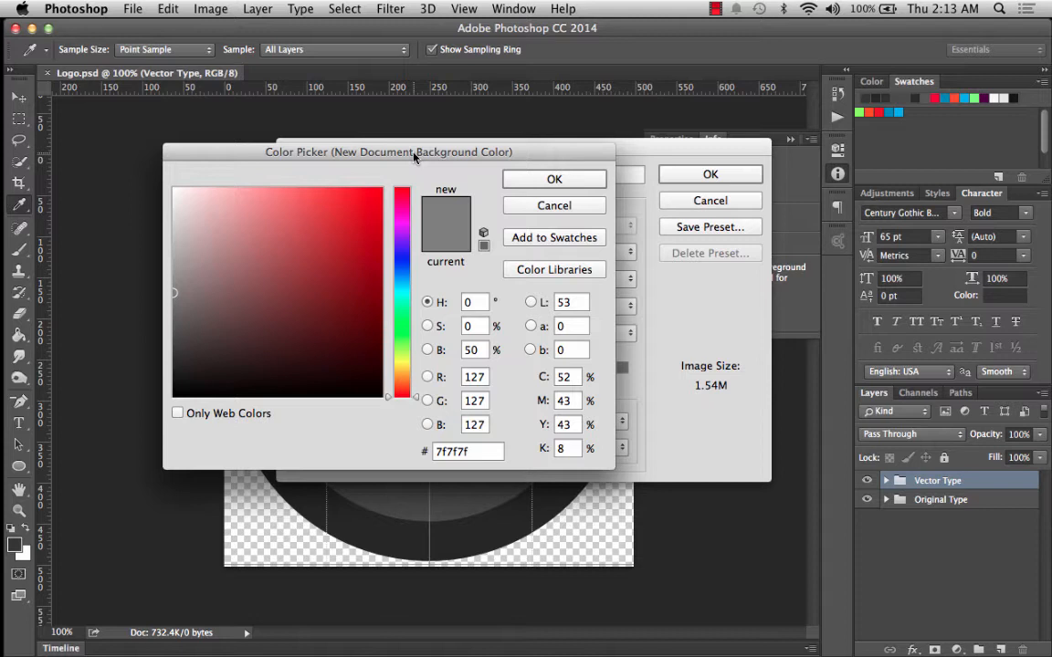
{"action": "double_click", "coordinate": [472, 451]}
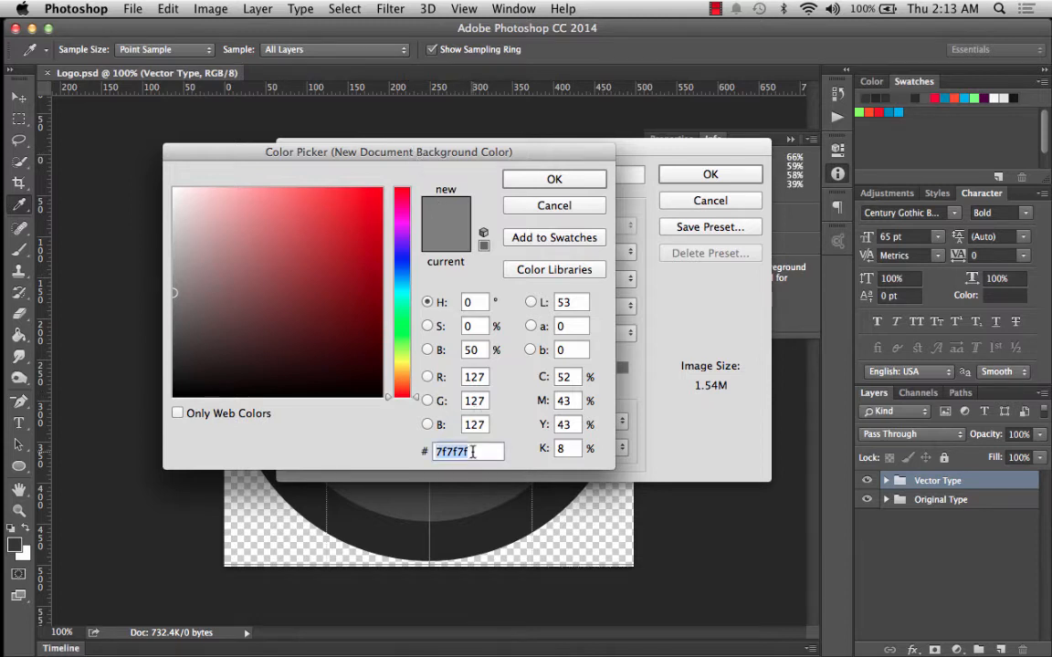
{"action": "type", "text": "363636"}
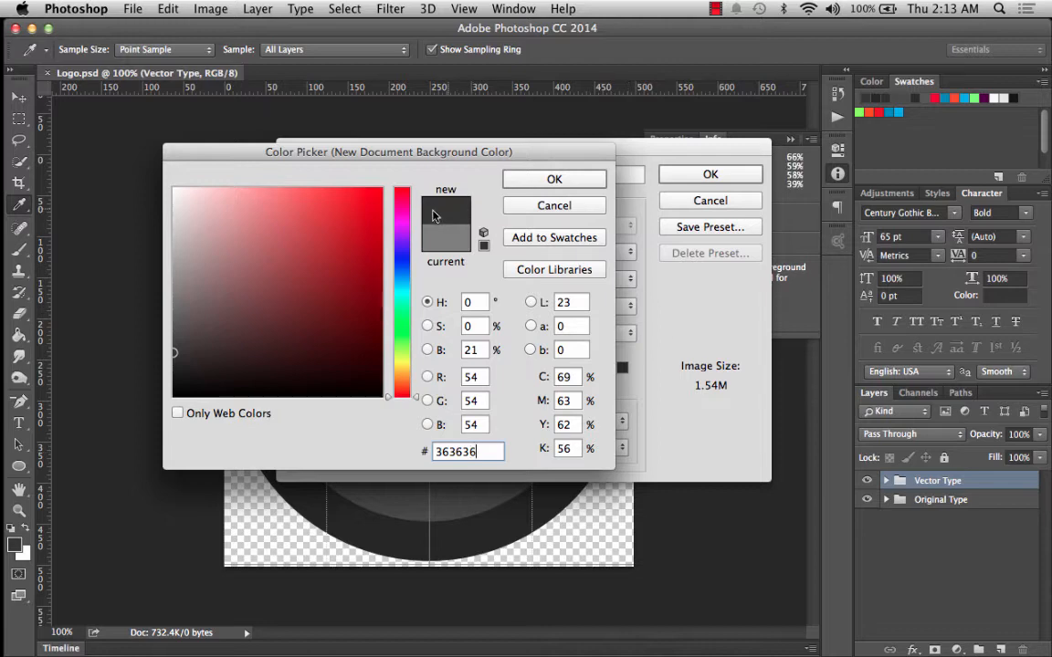
{"action": "left_click", "coordinate": [560, 181]}
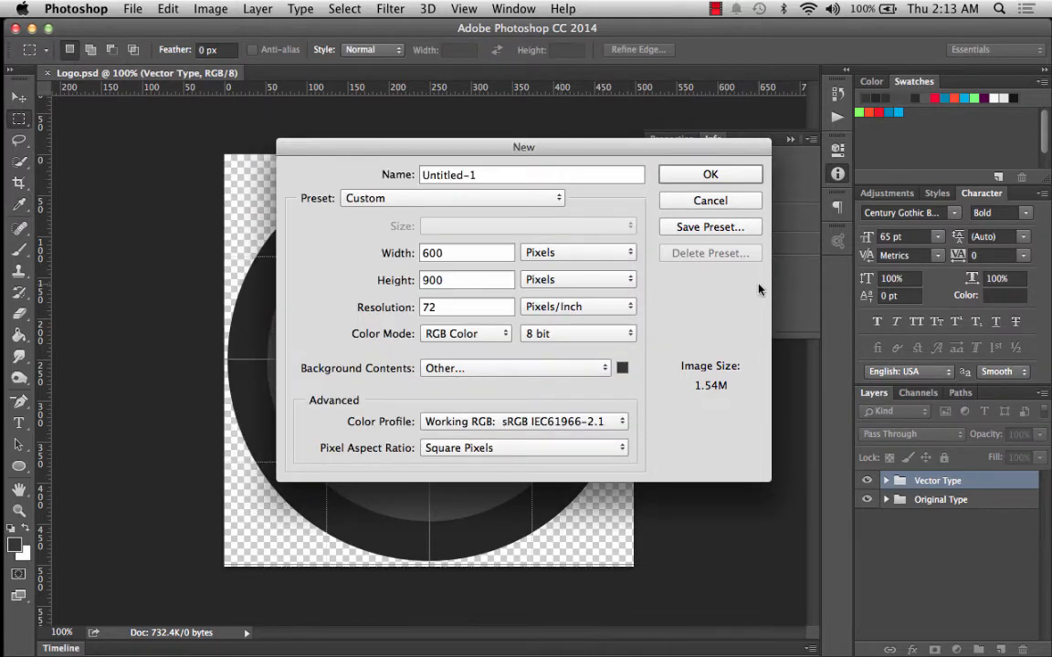
{"action": "left_click", "coordinate": [741, 178]}
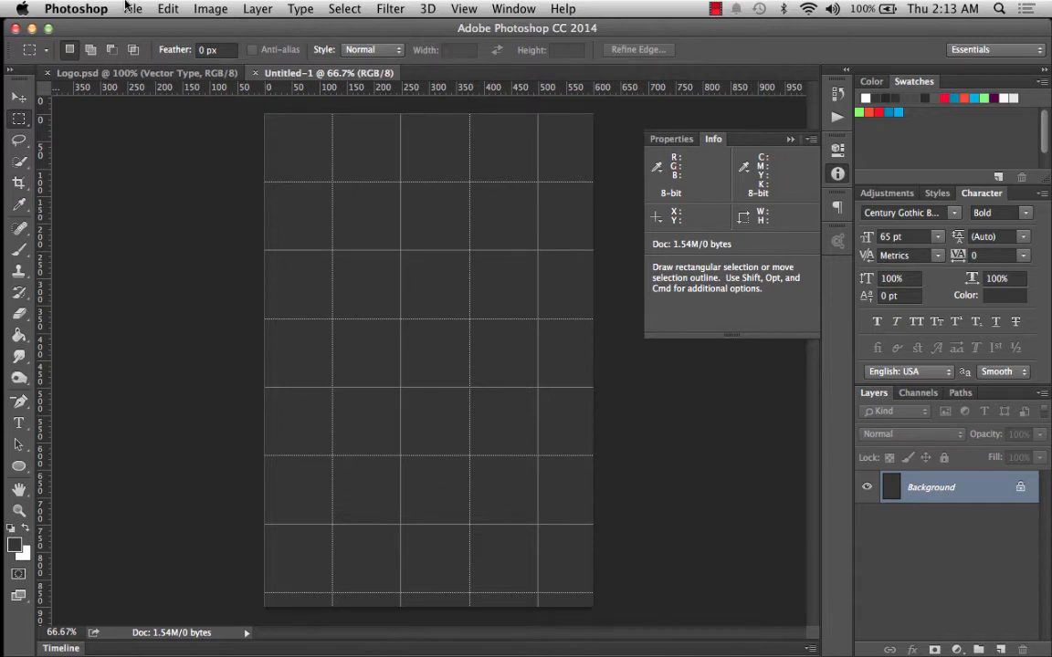
Set the grid preferences to a gridline every 300 pixels
{"action": "left_click", "coordinate": [62, 5]}
{"action": "mouse_move", "coordinate": [89, 66]}
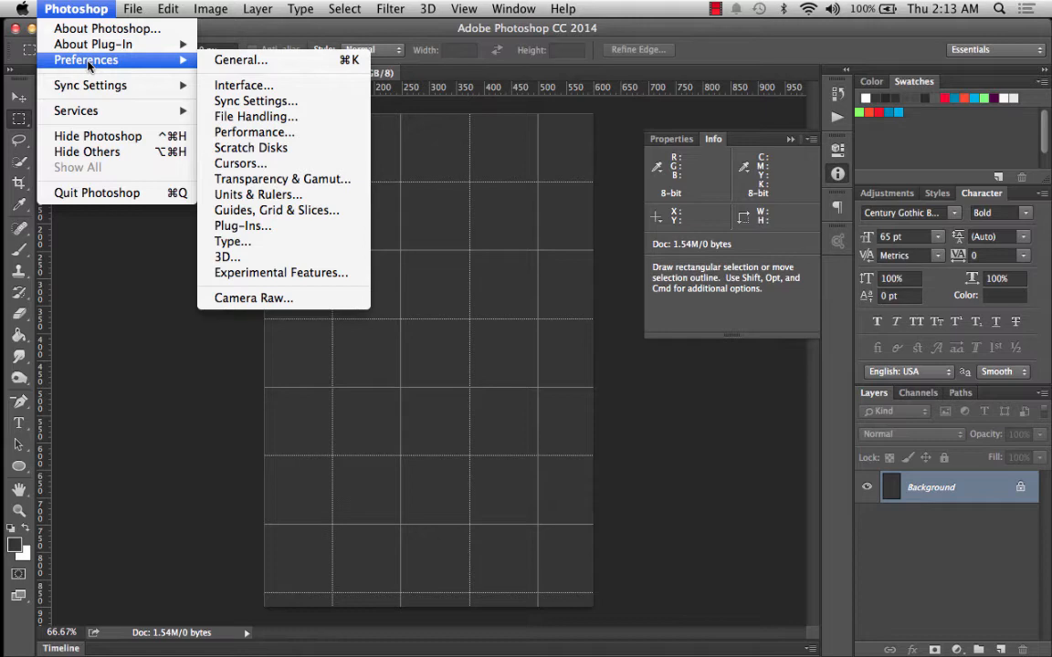
{"action": "left_click", "coordinate": [253, 210]}
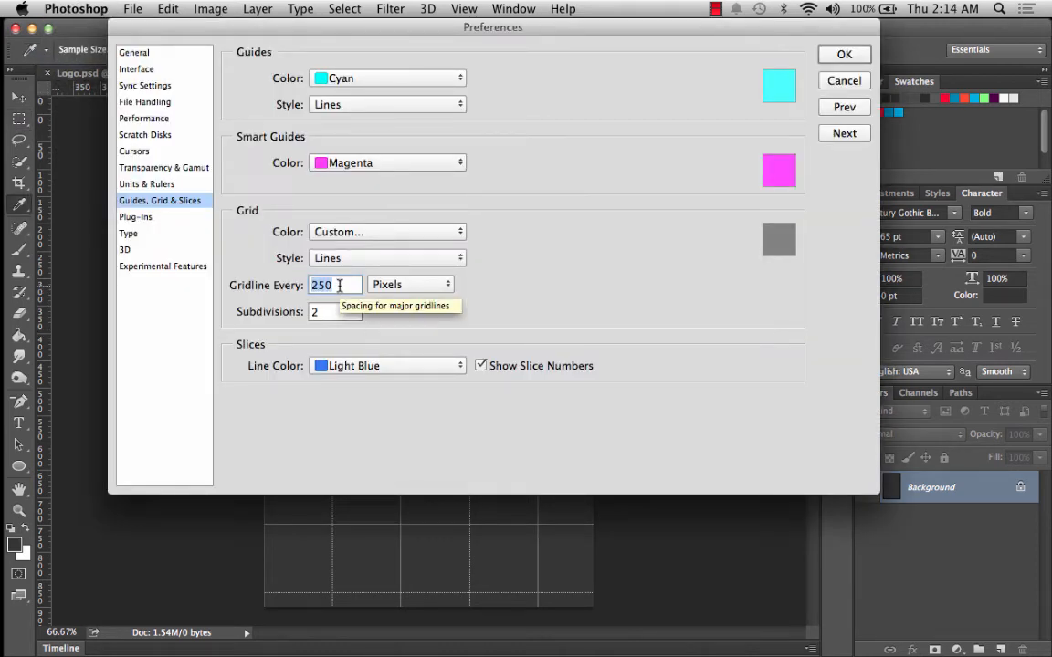
{"action": "type", "text": "300"}
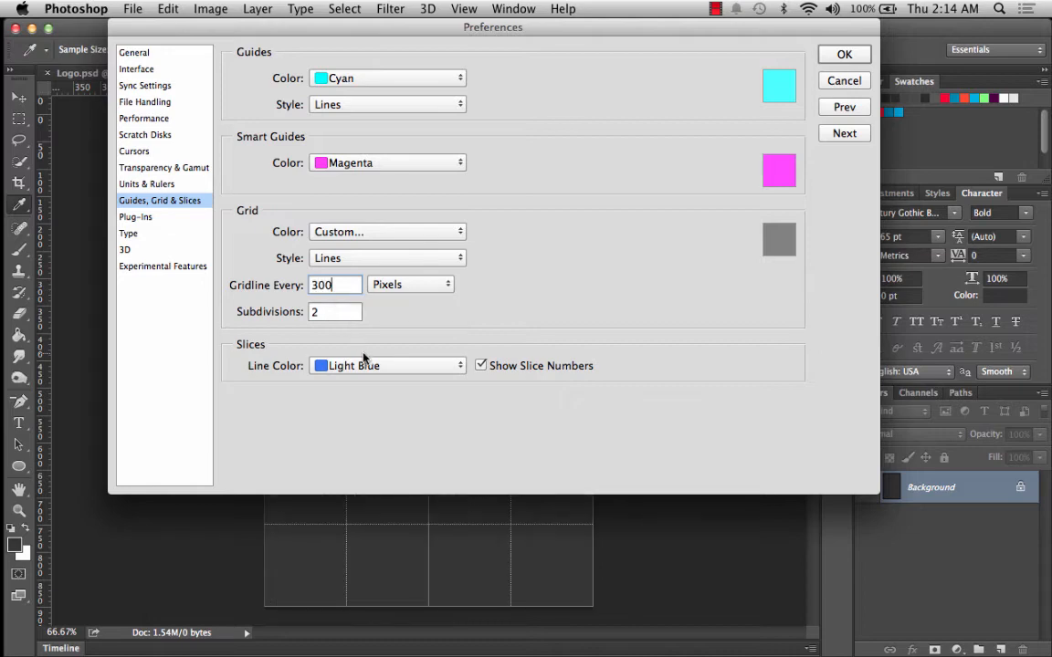
{"action": "left_click", "coordinate": [844, 55]}
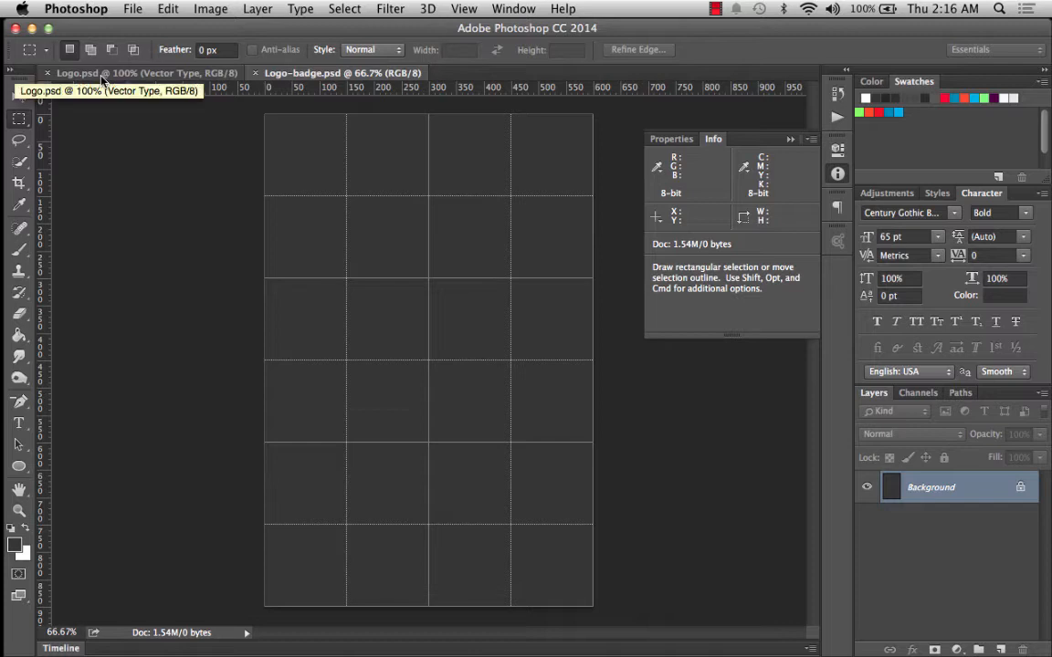
{"action": "mouse_move", "coordinate": [4, 151]}
{"action": "left_click", "coordinate": [44, 50]}
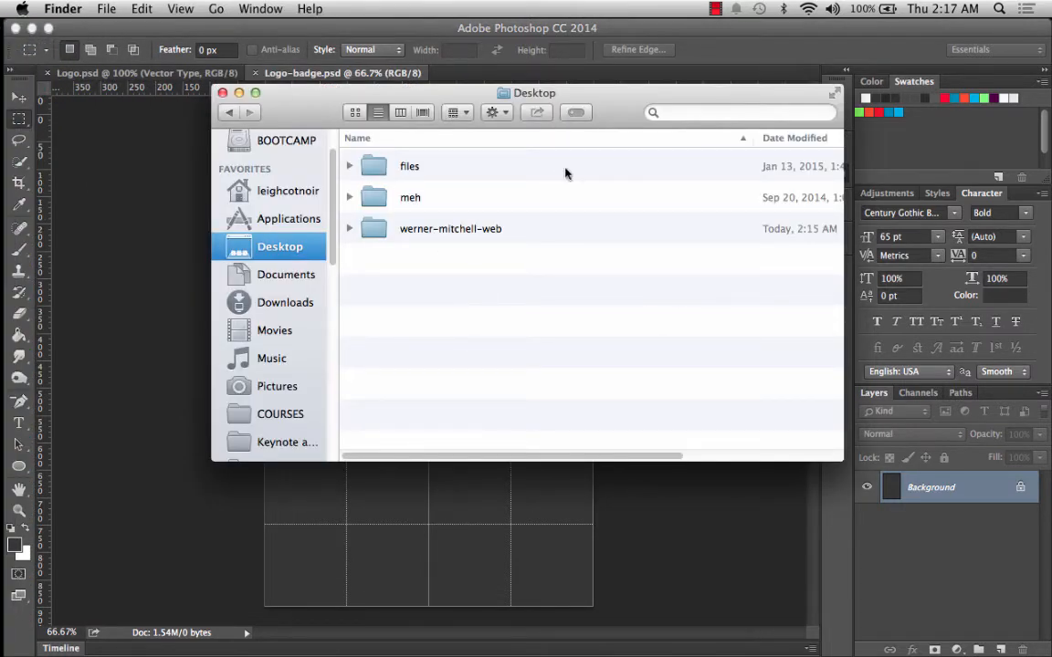
{"action": "left_click", "coordinate": [348, 229]}
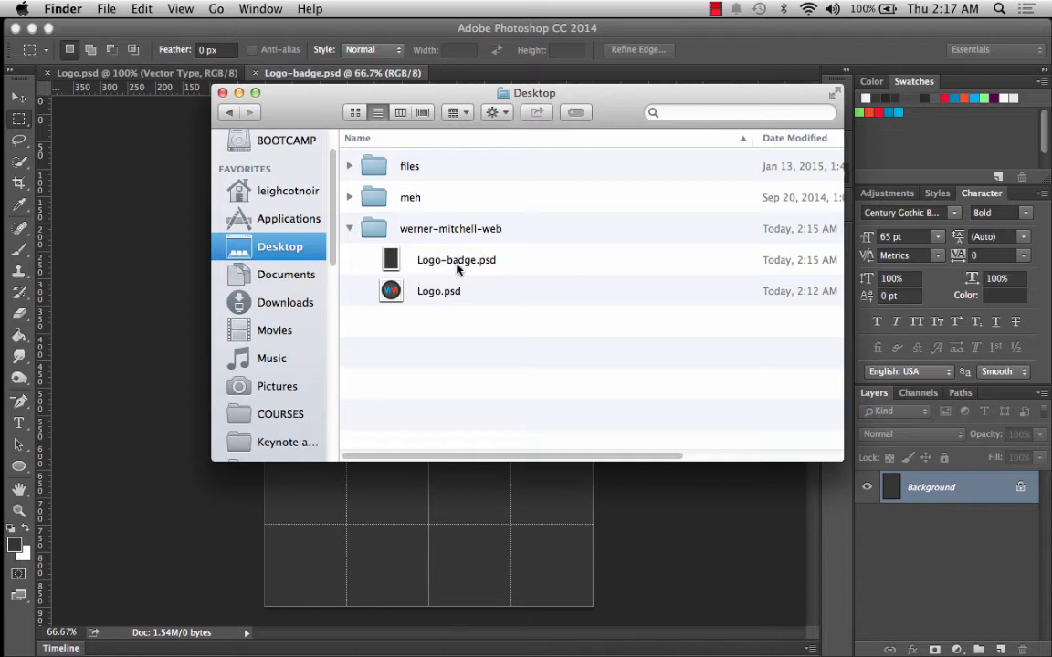
{"action": "left_click", "coordinate": [348, 228]}
{"action": "left_click", "coordinate": [238, 92]}
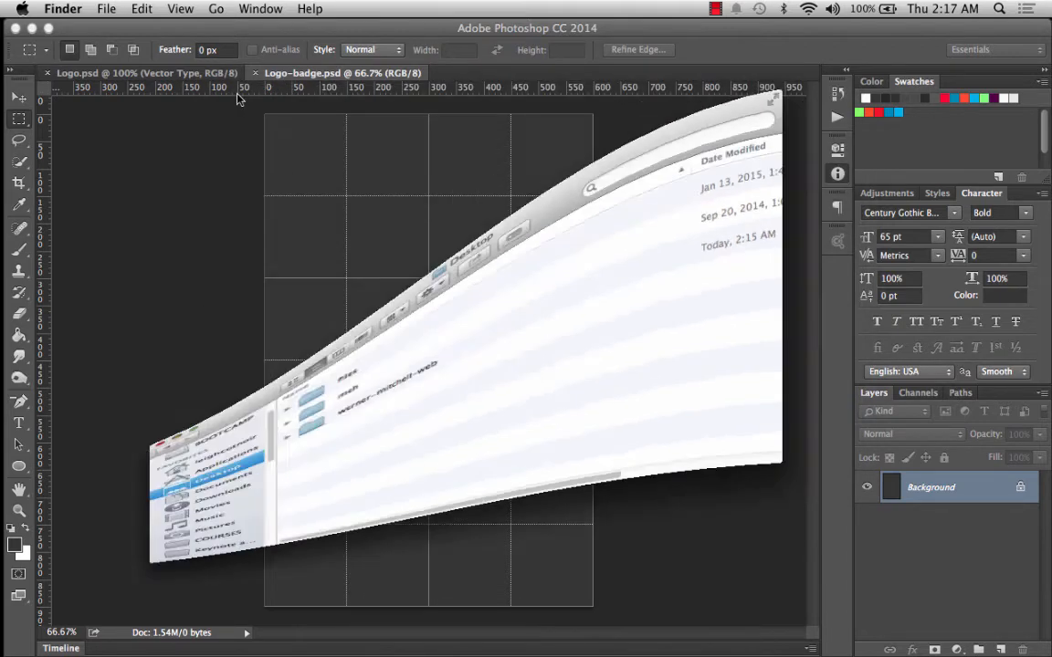
{"action": "left_click", "coordinate": [161, 247]}
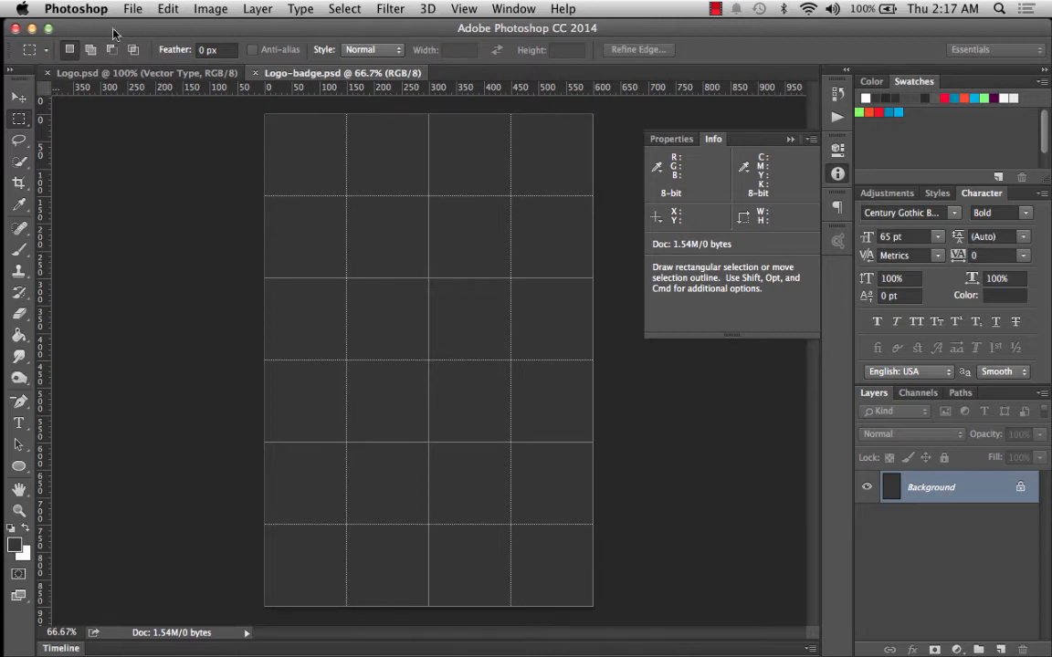
Place Logo.psd from the werner-mitchell-web folder into the Logo-badge document as a linked file
{"action": "left_click", "coordinate": [133, 9]}
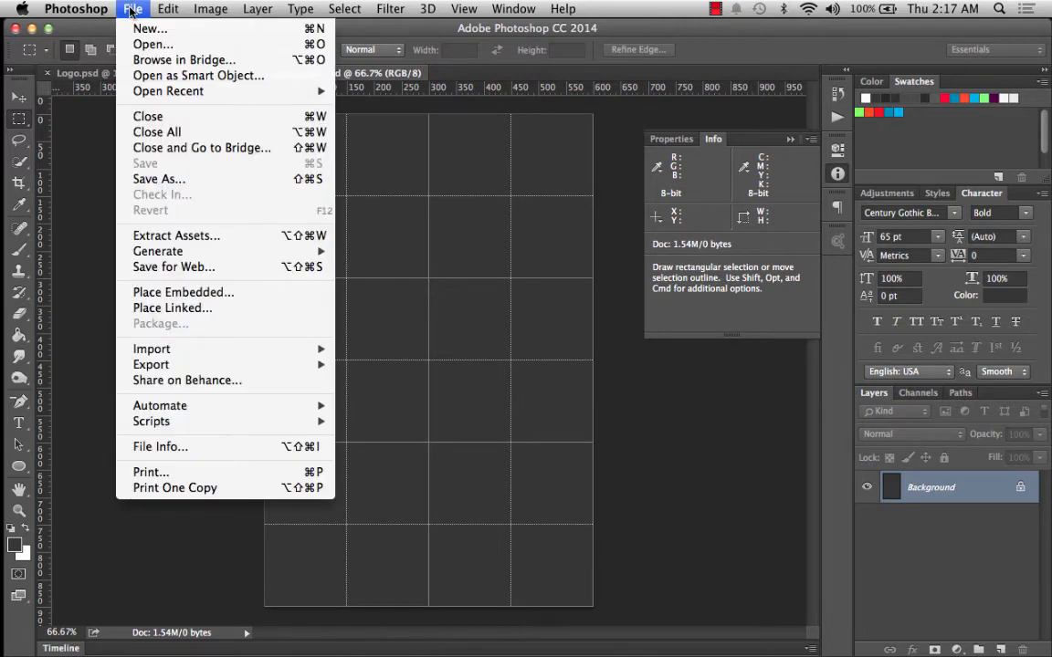
{"action": "left_click", "coordinate": [194, 308]}
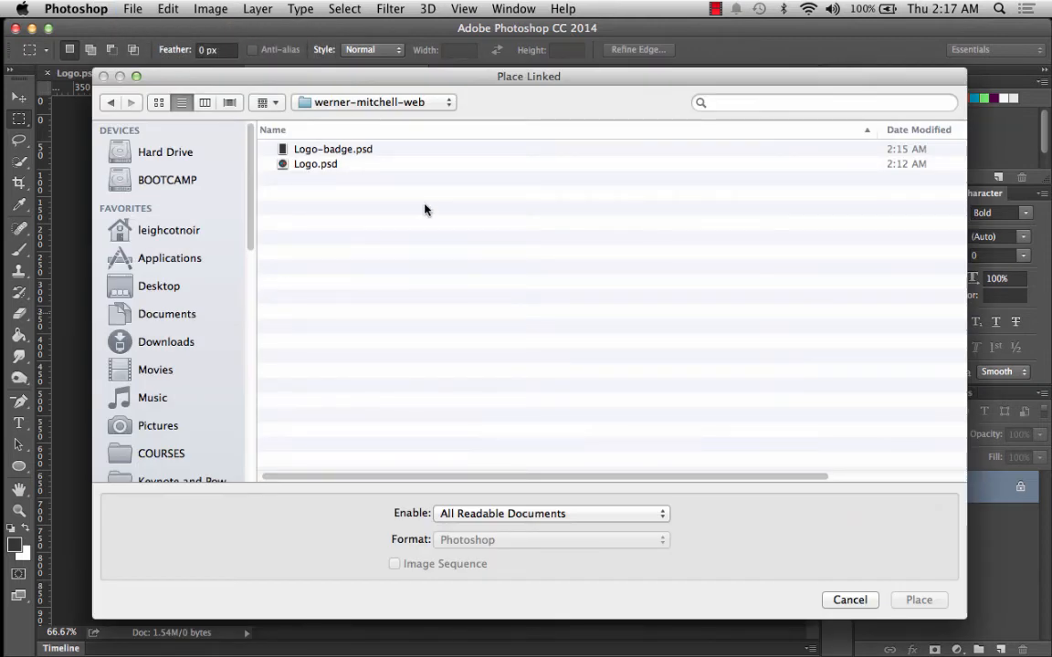
{"action": "left_click", "coordinate": [321, 166]}
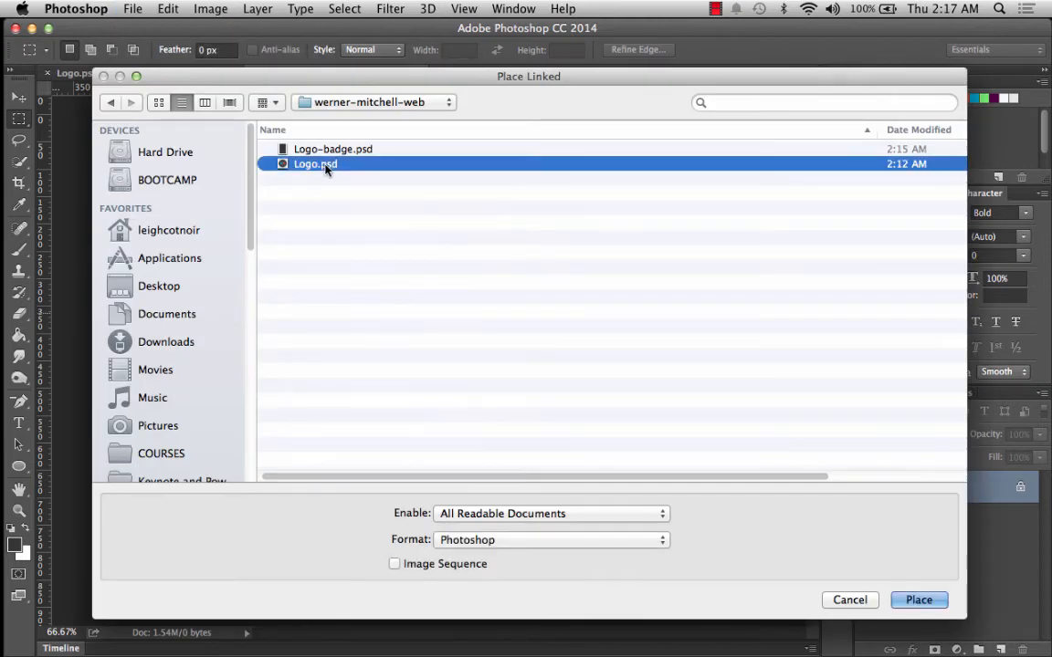
{"action": "left_click", "coordinate": [924, 600]}
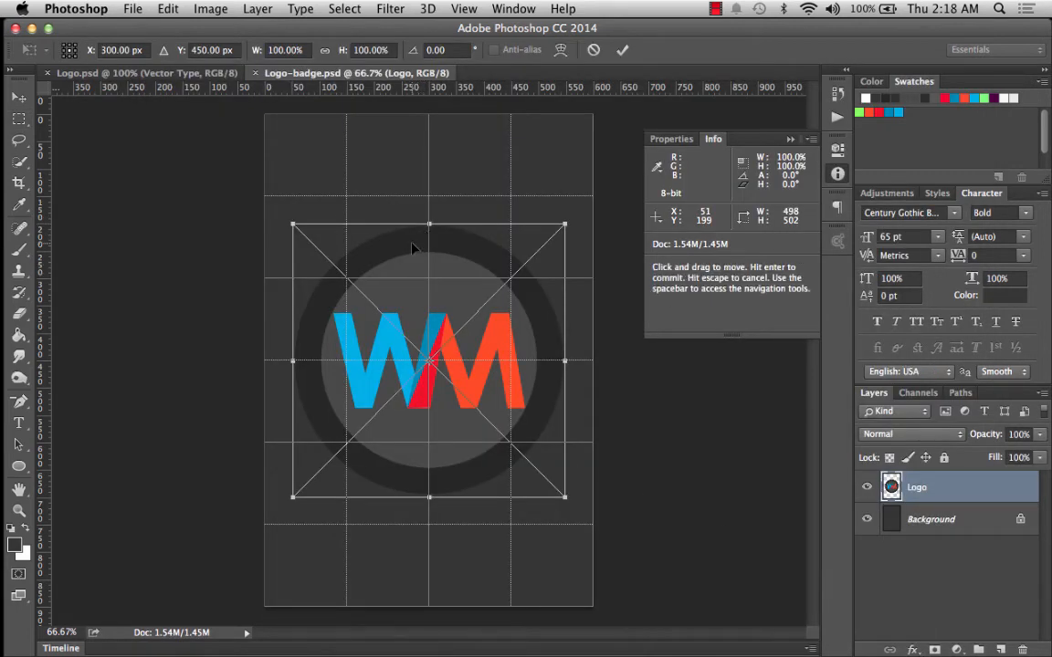
Move the placed logo straight up to about Y 349 px, keeping it centered at X 300 px, and commit the placement
{"action": "left_click_drag", "start_coordinate": [412, 243], "coordinate": [411, 224]}
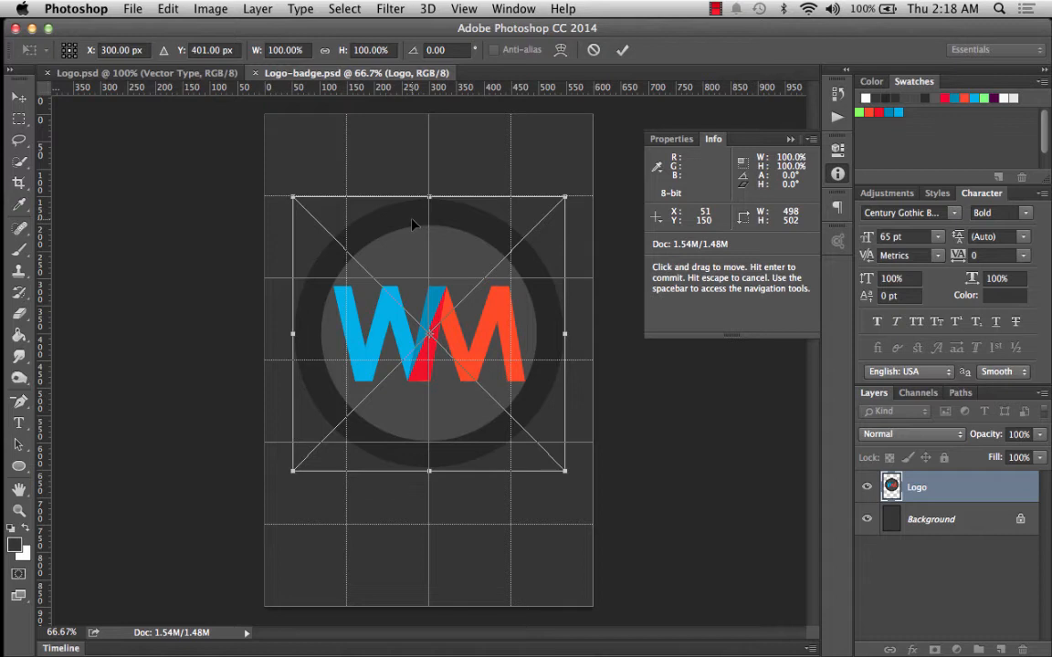
{"action": "left_click_drag", "start_coordinate": [419, 227], "coordinate": [419, 201]}
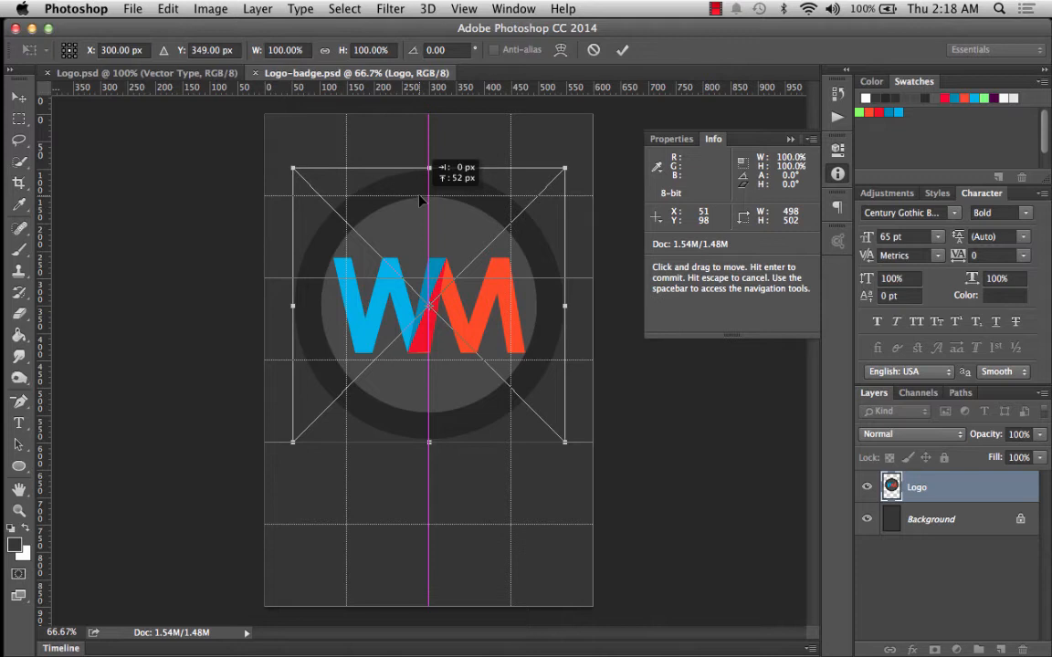
{"action": "key", "text": "Return"}
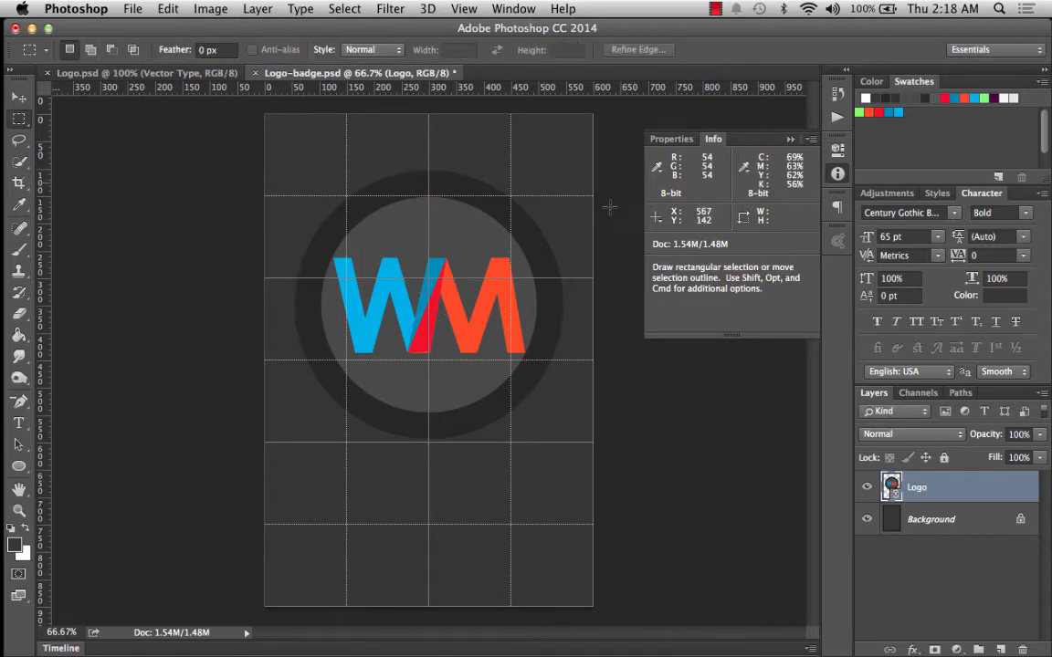
Measure the gap between the canvas's upper edge and the logo circle with a rectangular marquee, then deselect
{"action": "left_click", "coordinate": [19, 118]}
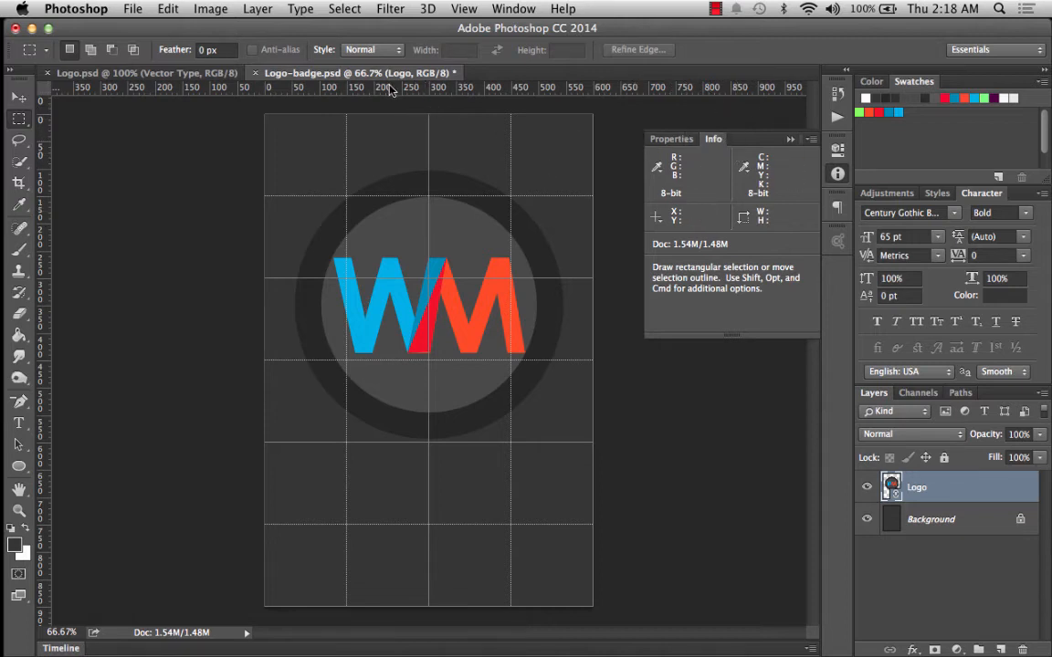
{"action": "left_click_drag", "start_coordinate": [430, 115], "coordinate": [441, 170]}
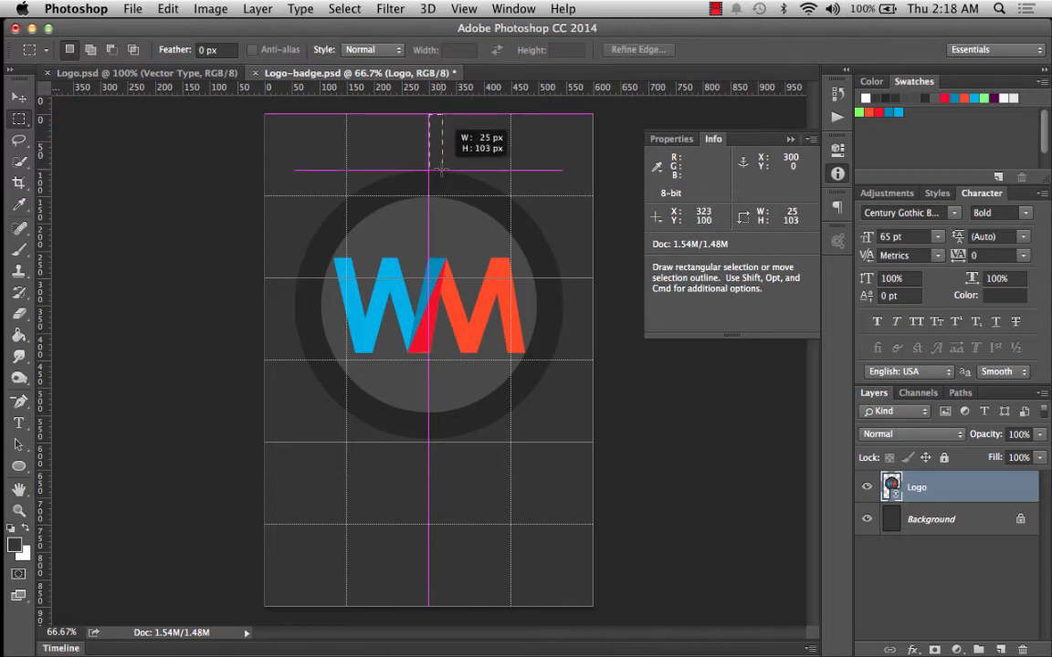
{"action": "left_click_drag", "start_coordinate": [442, 170], "coordinate": [442, 170]}
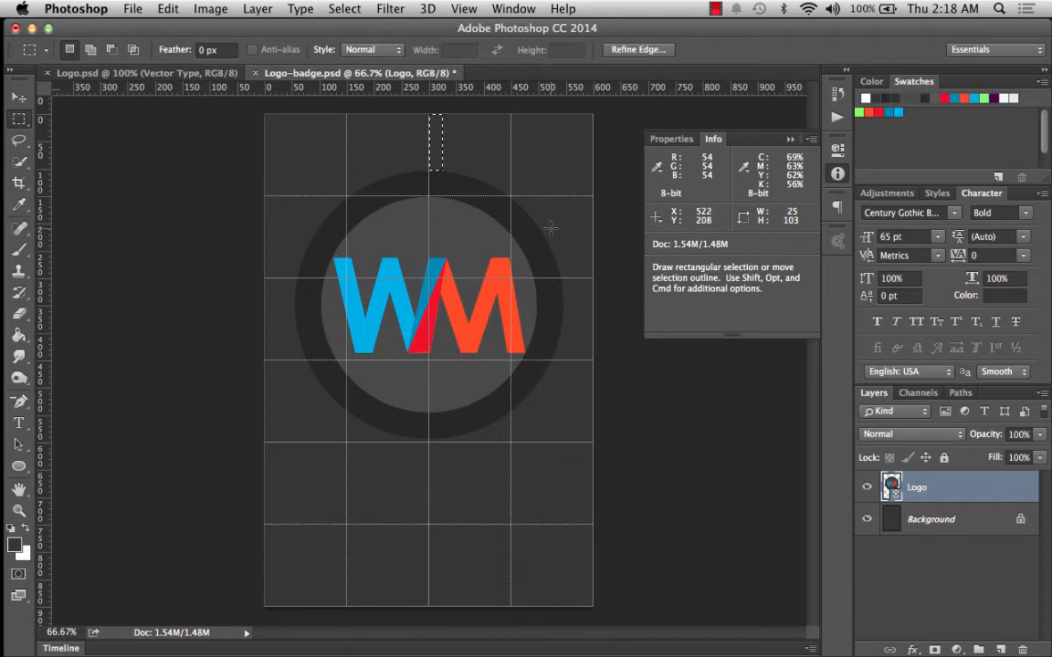
{"action": "left_click", "coordinate": [465, 144]}
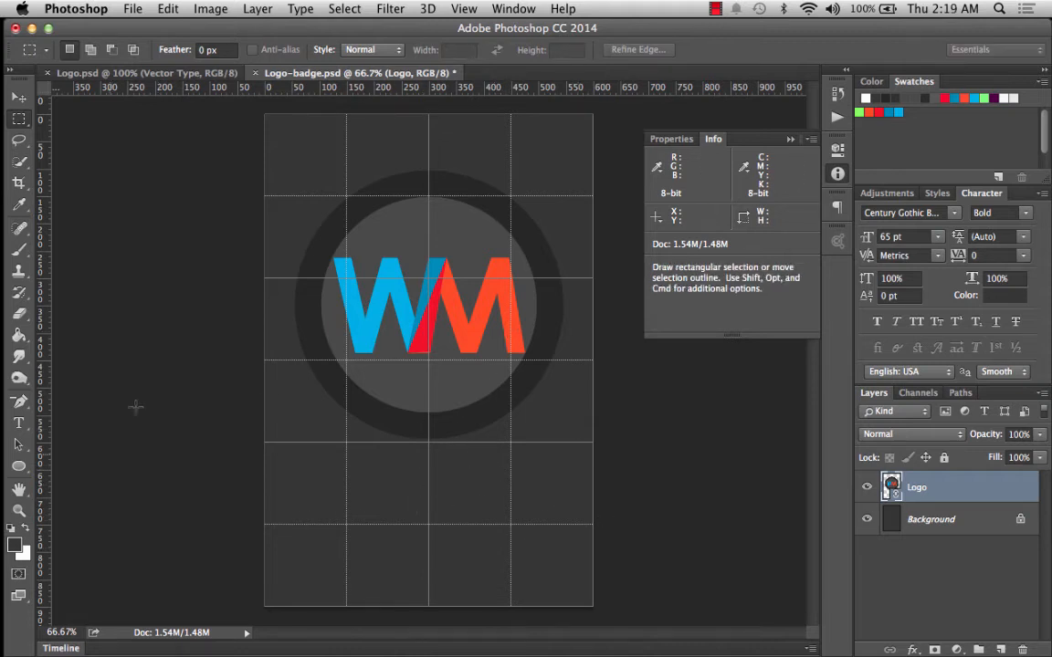
Set the Type tool's text color to the light blue swatch that matches the logo's W
{"action": "left_click", "coordinate": [18, 424]}
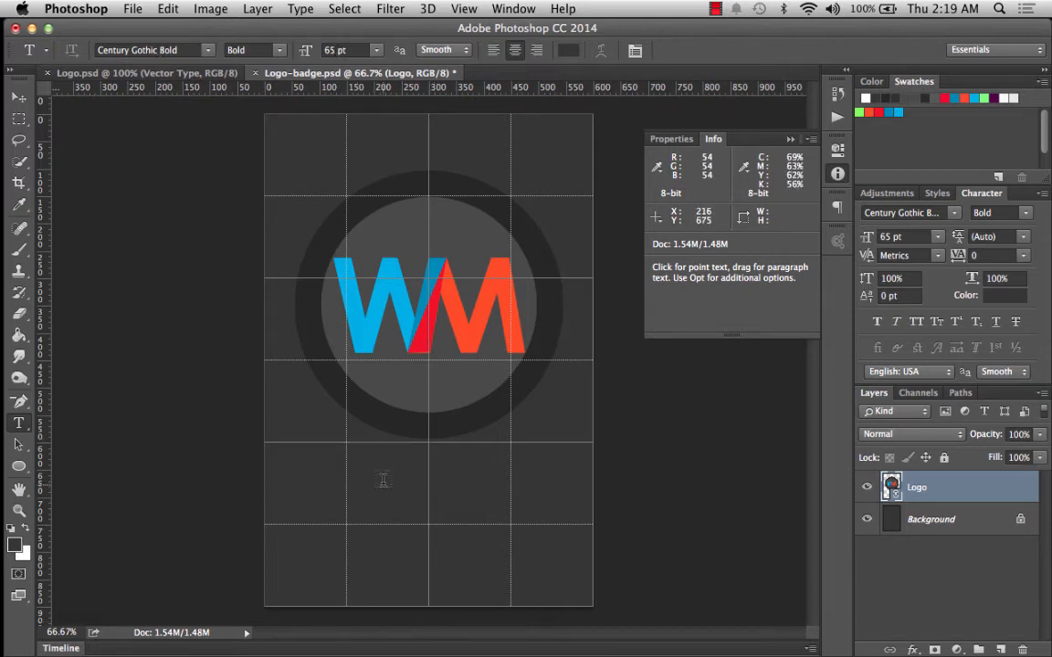
{"action": "left_click", "coordinate": [571, 53]}
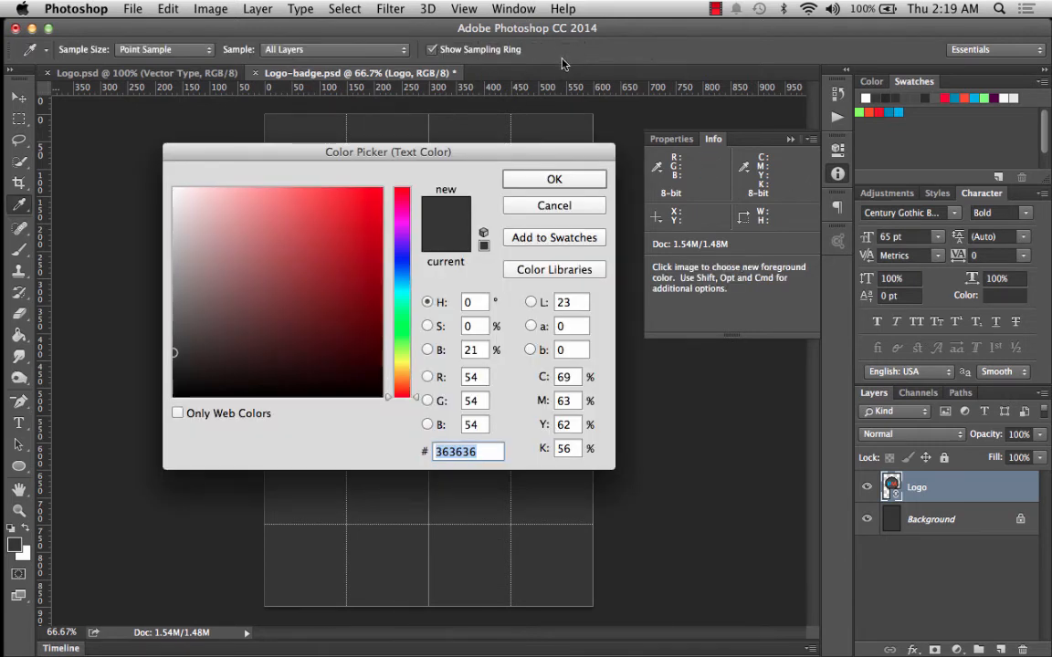
{"action": "left_click", "coordinate": [508, 186]}
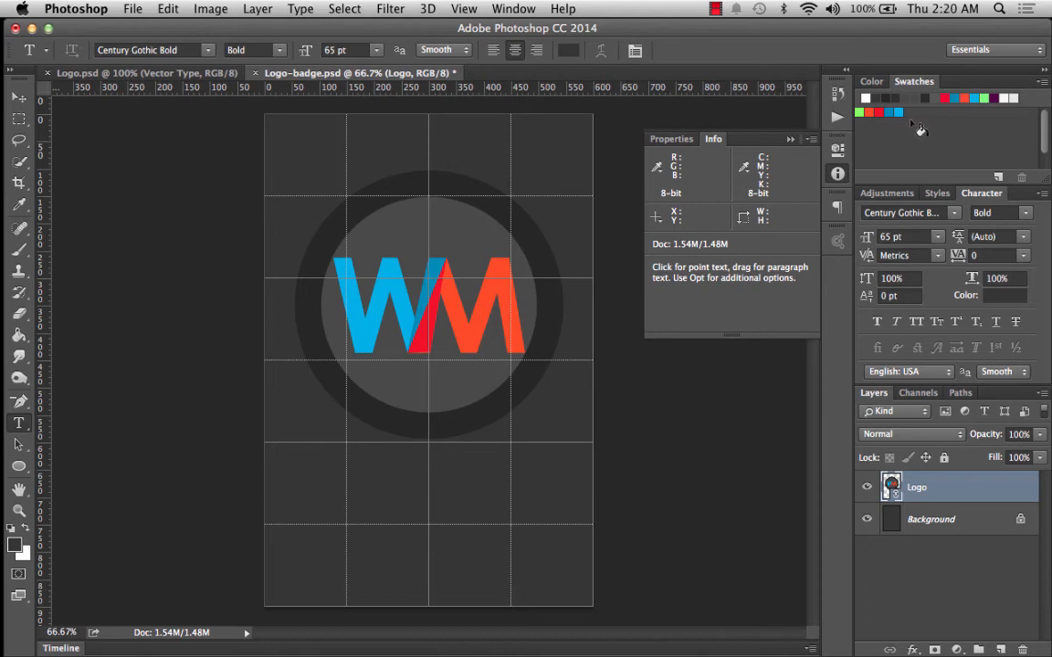
{"action": "left_click", "coordinate": [900, 110]}
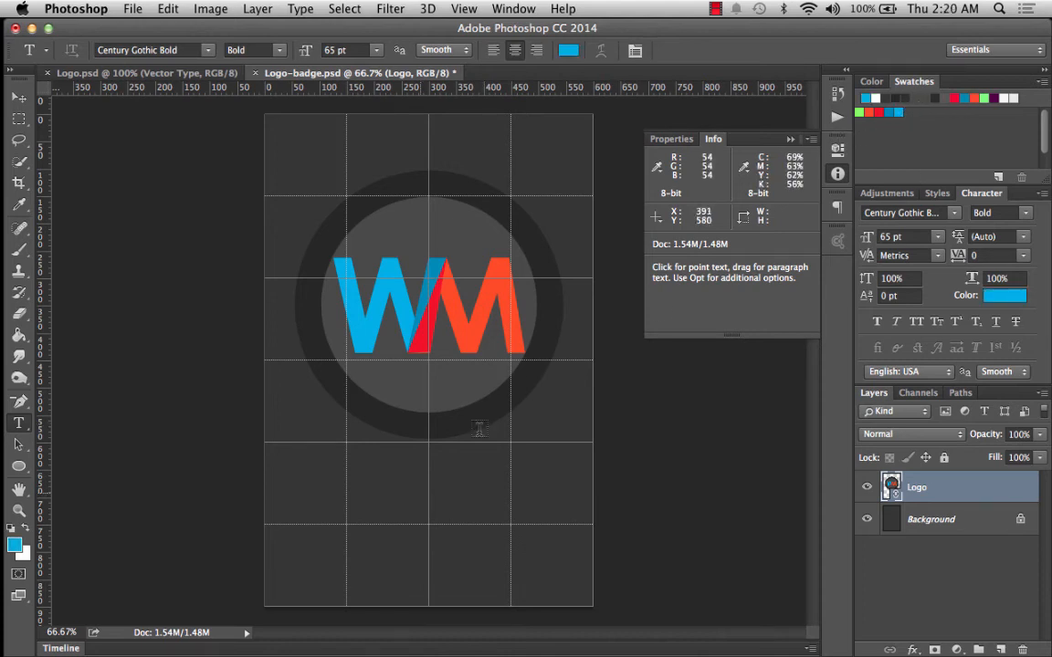
Add the centered two-line text "Werner&Mitchell" / "Design" below the logo circle
{"action": "left_click", "coordinate": [363, 487]}
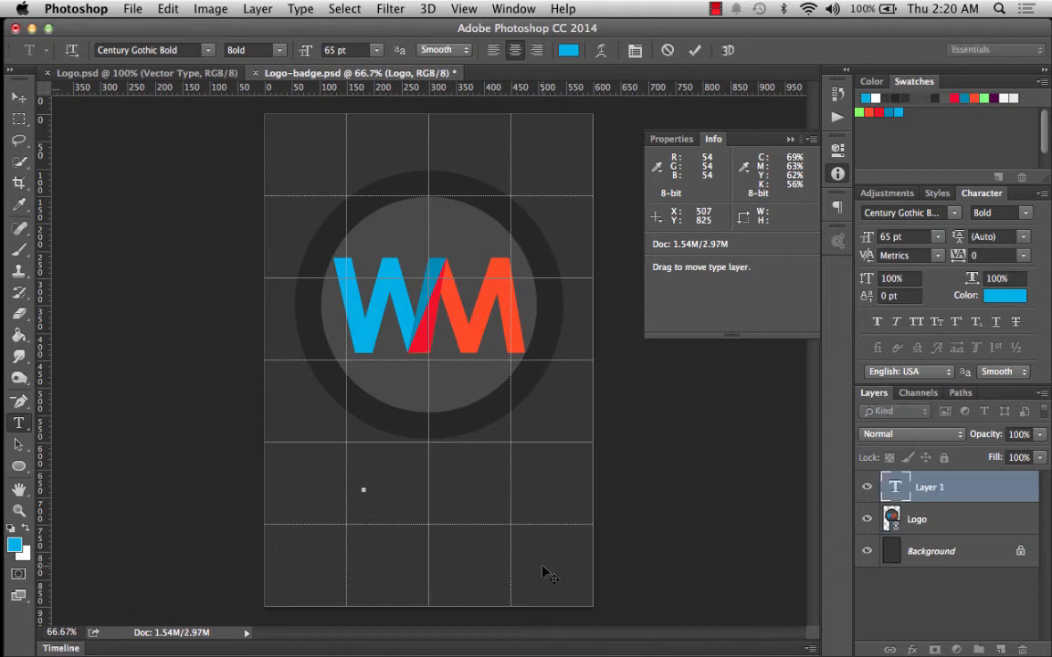
{"action": "type", "text": "W"}
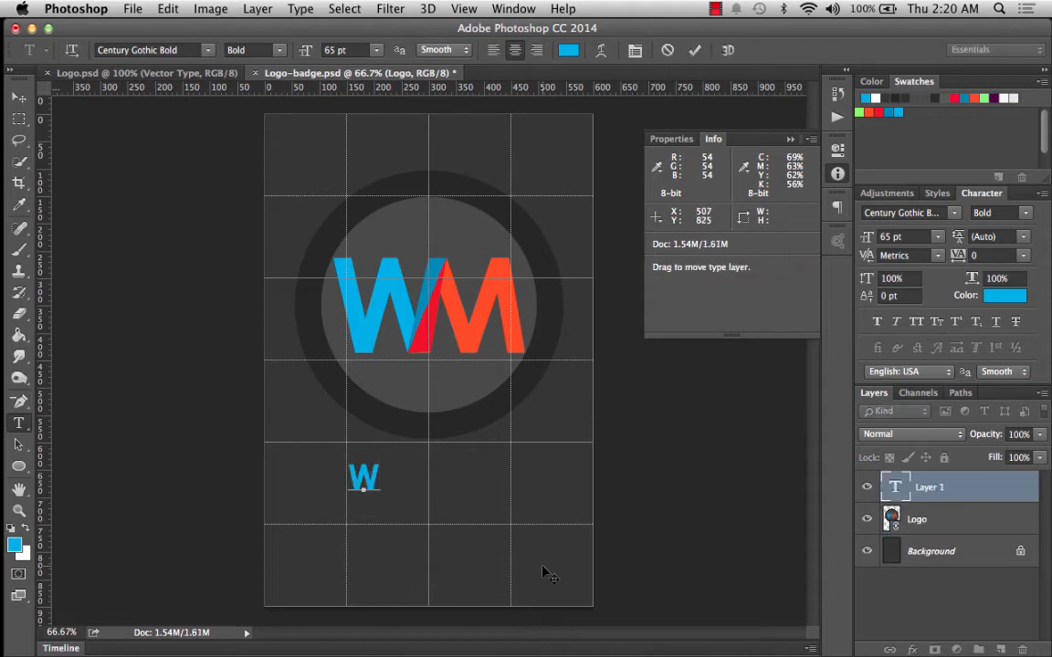
{"action": "type", "text": "erner "}
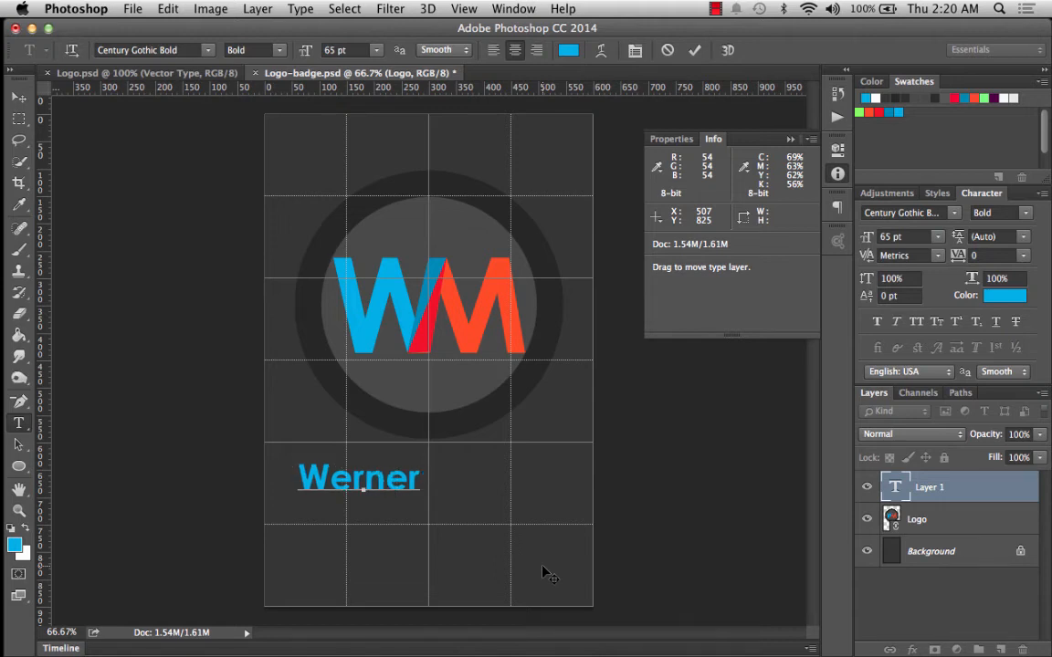
{"action": "type", "text": "&"}
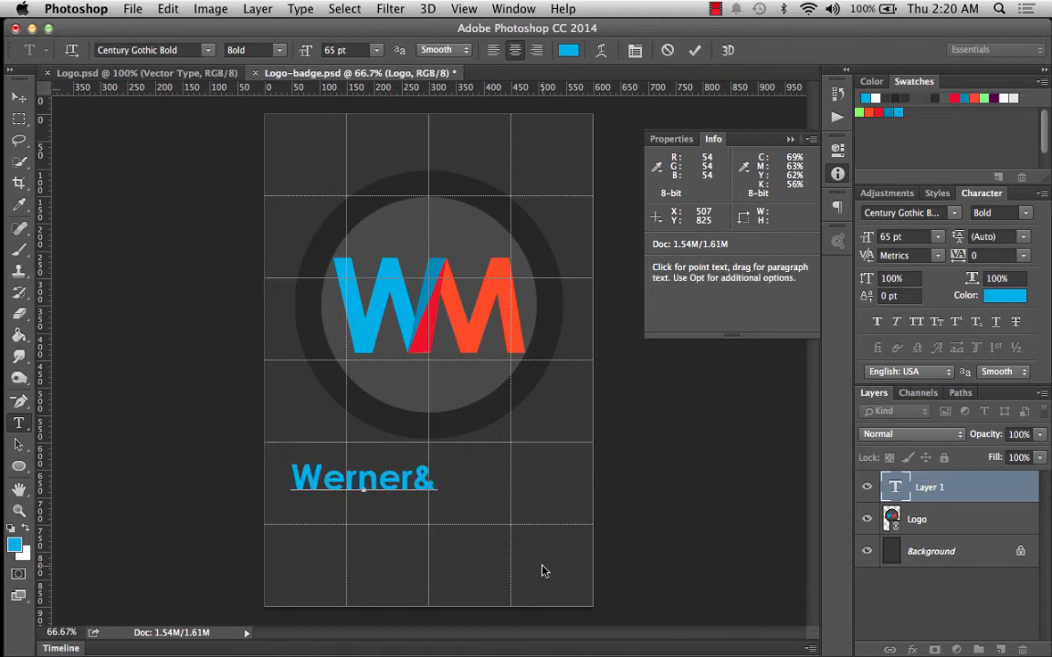
{"action": "type", "text": "Mitchell"}
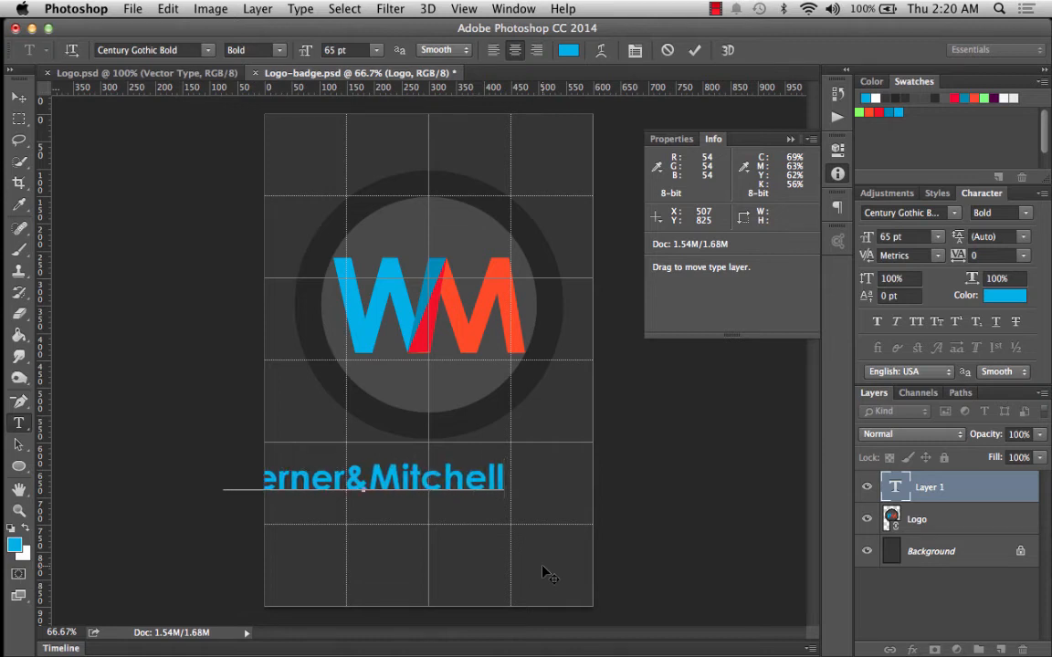
{"action": "key", "text": "Return"}
{"action": "type", "text": "Design"}
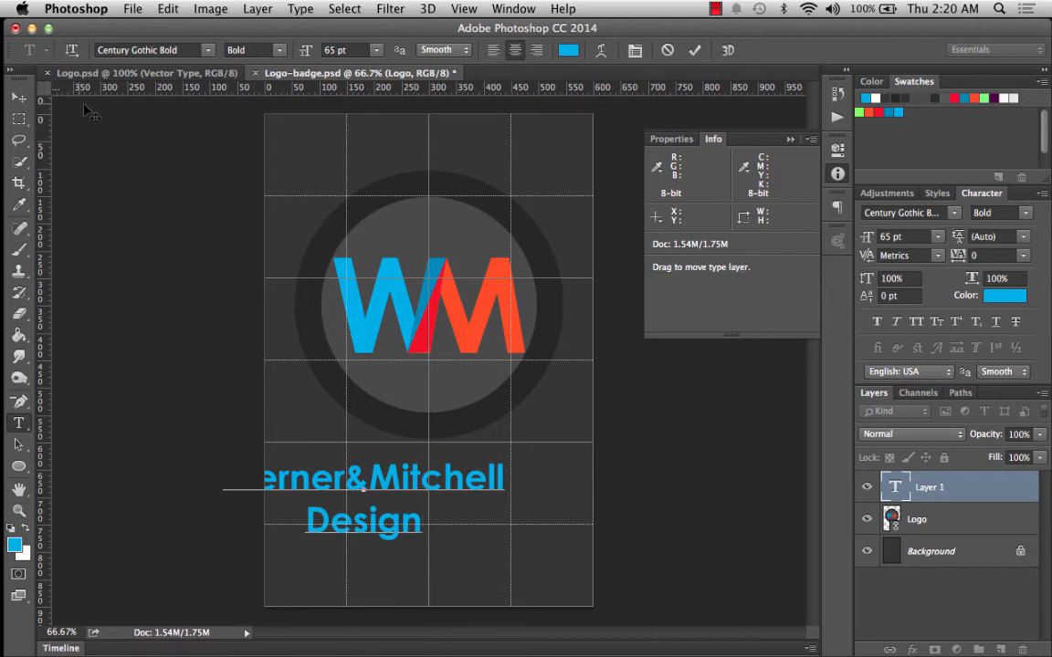
Align the Werner&Mitchell Design text layer and the Logo layer on their horizontal centers
{"action": "left_click", "coordinate": [19, 98]}
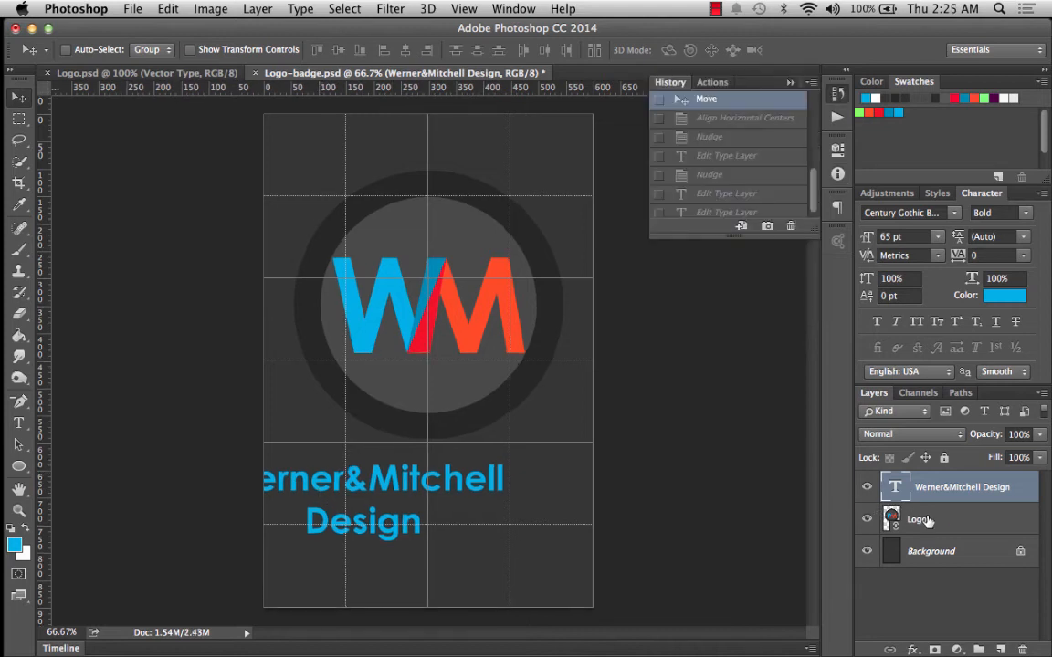
{"action": "left_click", "coordinate": [927, 521], "text": "shift"}
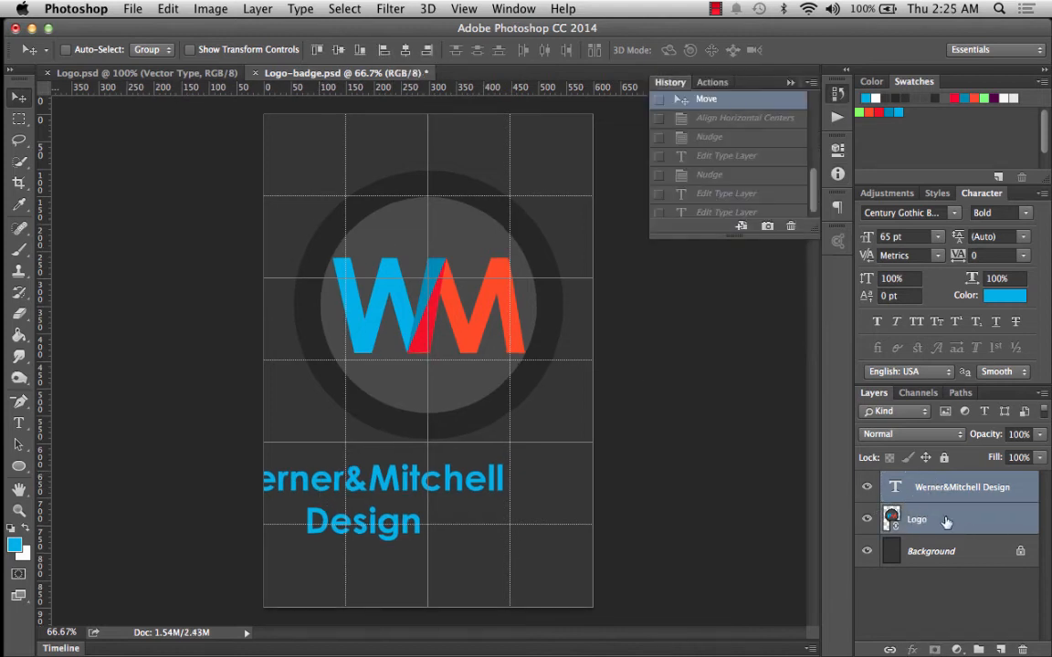
{"action": "left_click", "coordinate": [407, 51]}
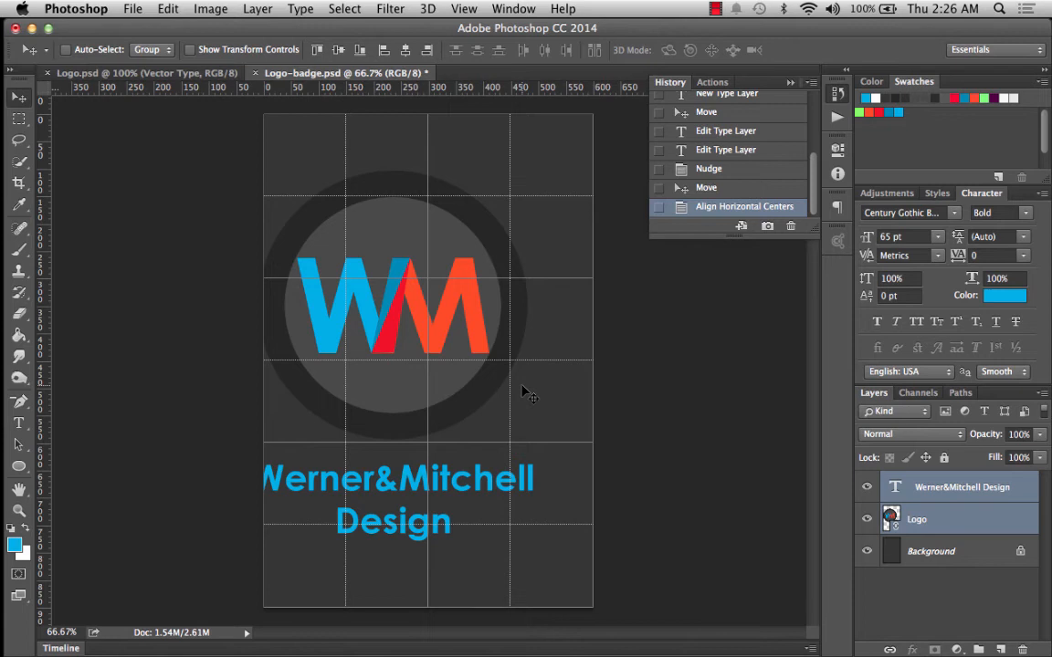
Nudge the text and Logo layers together to the right until they are centered on the vertical gridline at 300 px
{"action": "key", "text": "shift+Right"}
{"action": "key", "text": "shift+Right"}
{"action": "key", "text": "shift+Right"}
{"action": "key", "text": "shift+Right"}
{"action": "key", "text": "shift+Right"}
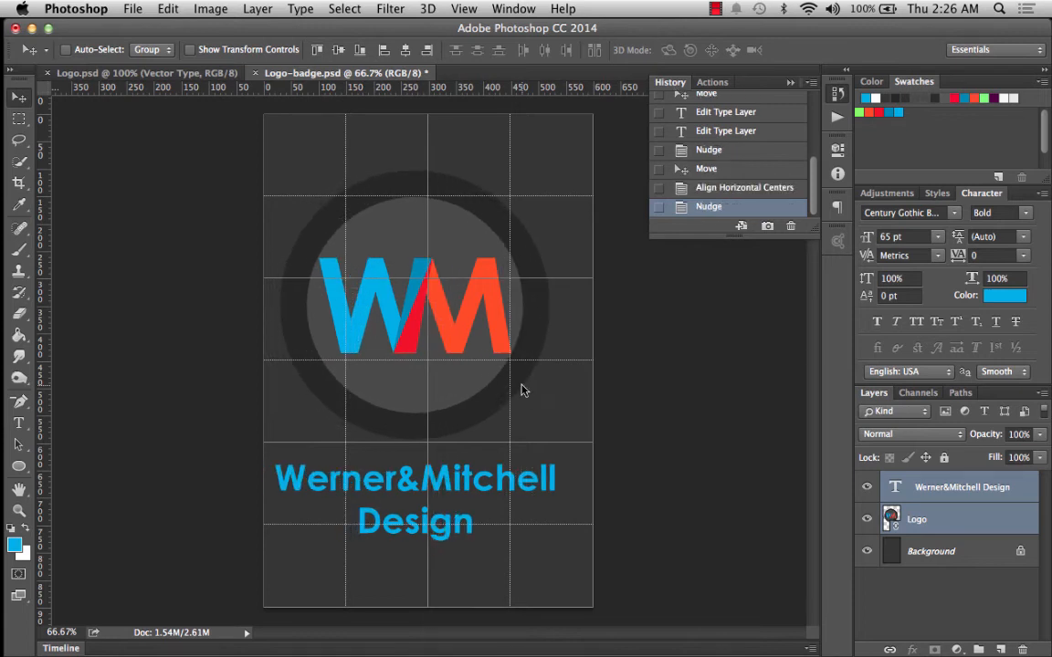
{"action": "key", "text": "shift+Right"}
{"action": "key", "text": "shift+Right"}
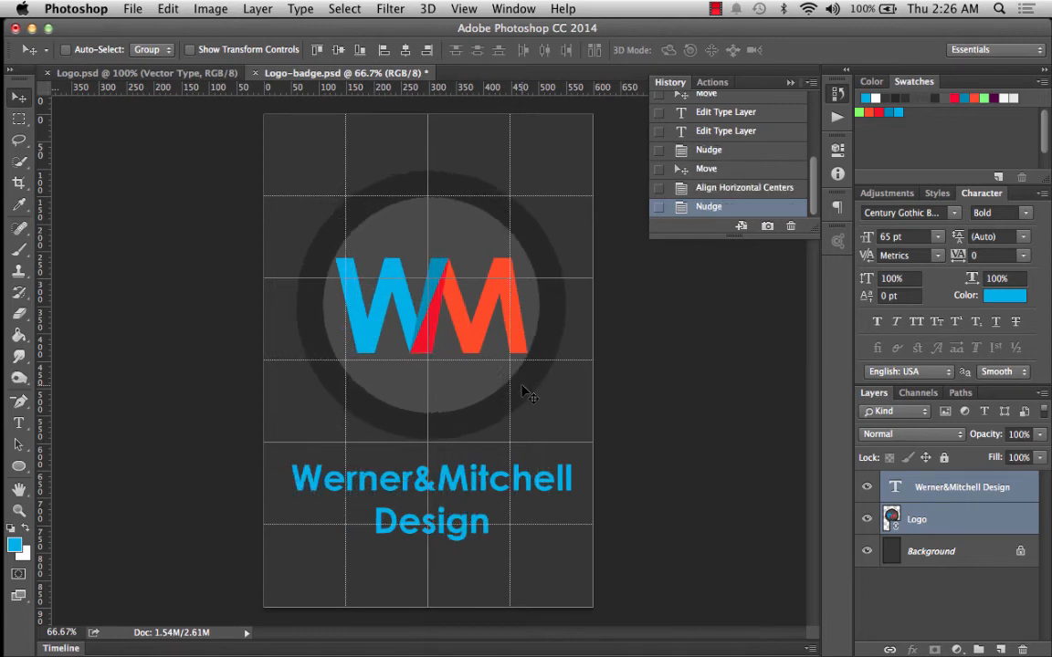
{"action": "key", "text": "shift+Left"}
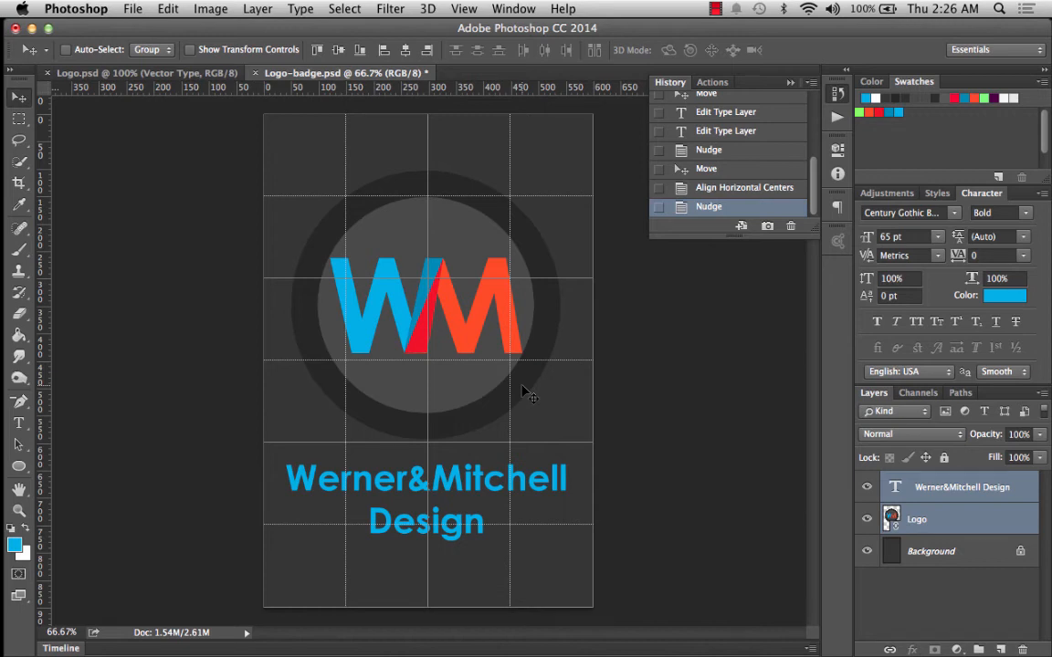
{"action": "key", "text": "Right"}
{"action": "key", "text": "Right"}
{"action": "key", "text": "Right"}
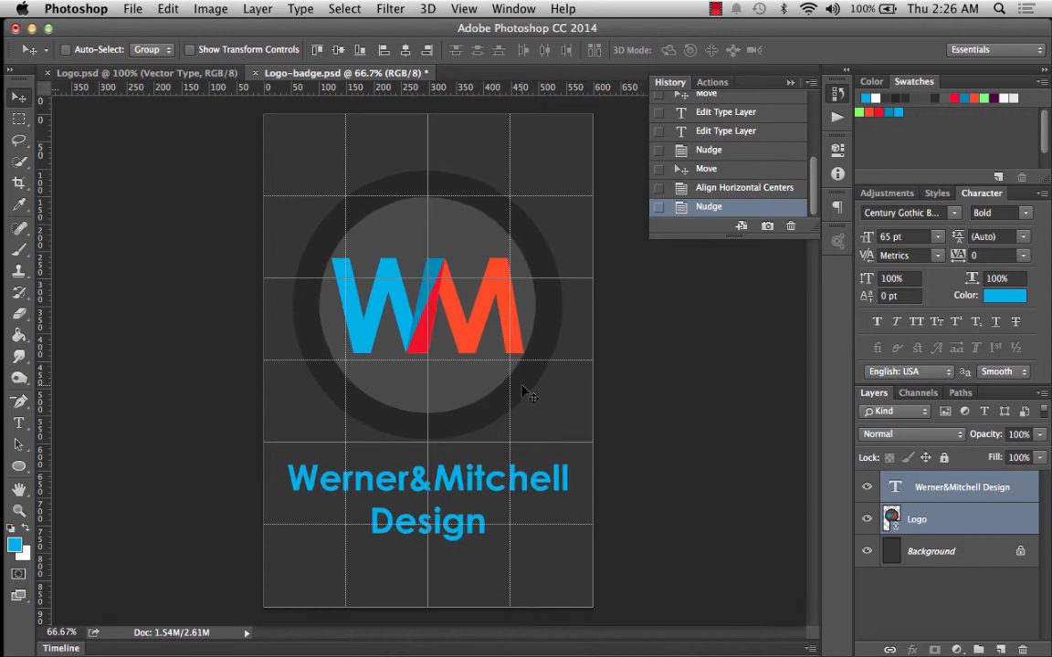
{"action": "key", "text": "Right"}
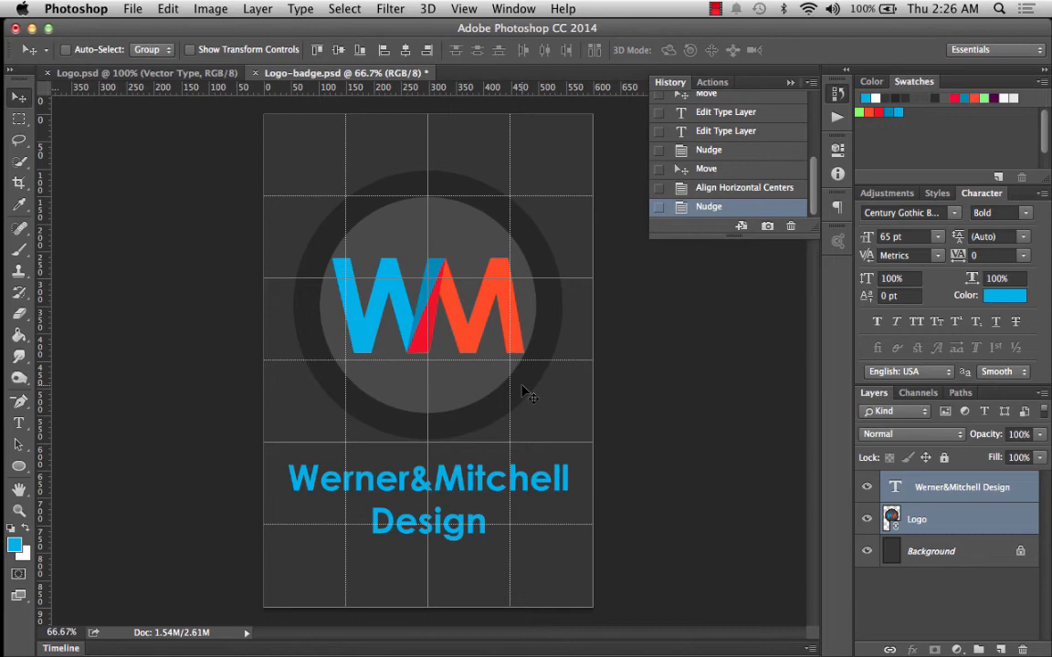
Examine the character spacing around the ampersand in the Werner&Mitchell text up close at 300%
{"action": "left_click", "coordinate": [20, 513]}
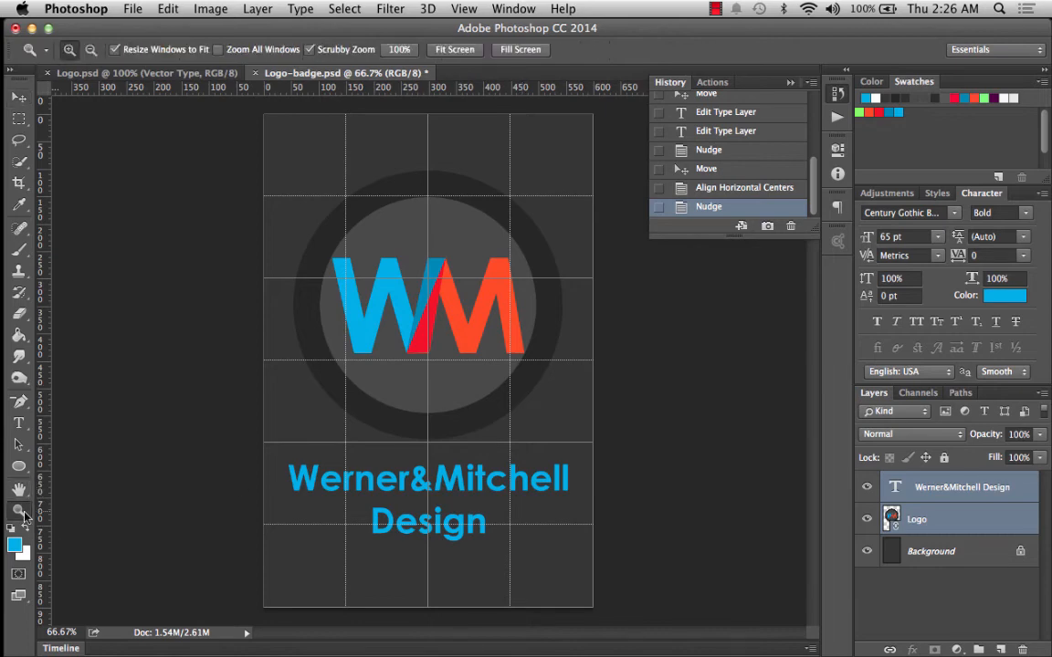
{"action": "left_click_drag", "start_coordinate": [418, 475], "coordinate": [422, 474]}
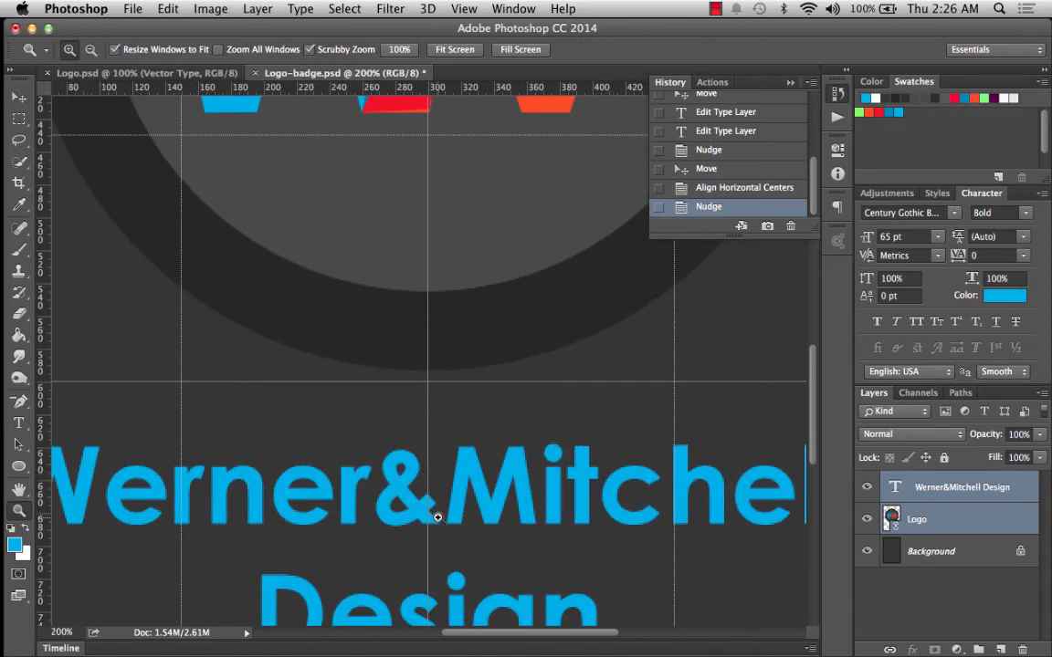
{"action": "left_click", "coordinate": [434, 471]}
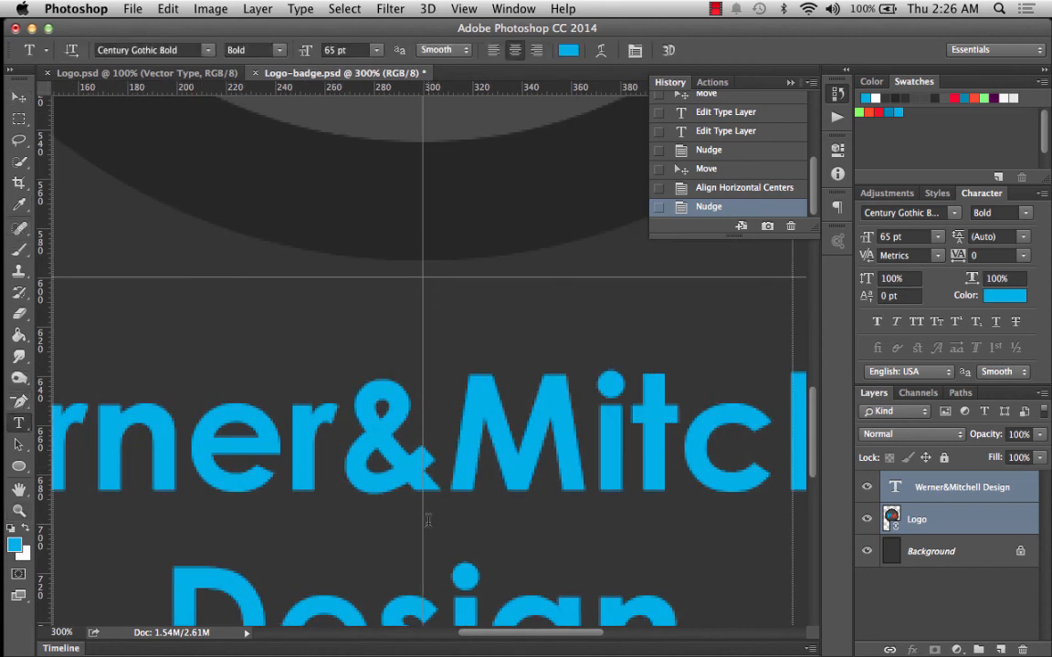
{"action": "left_click", "coordinate": [341, 416]}
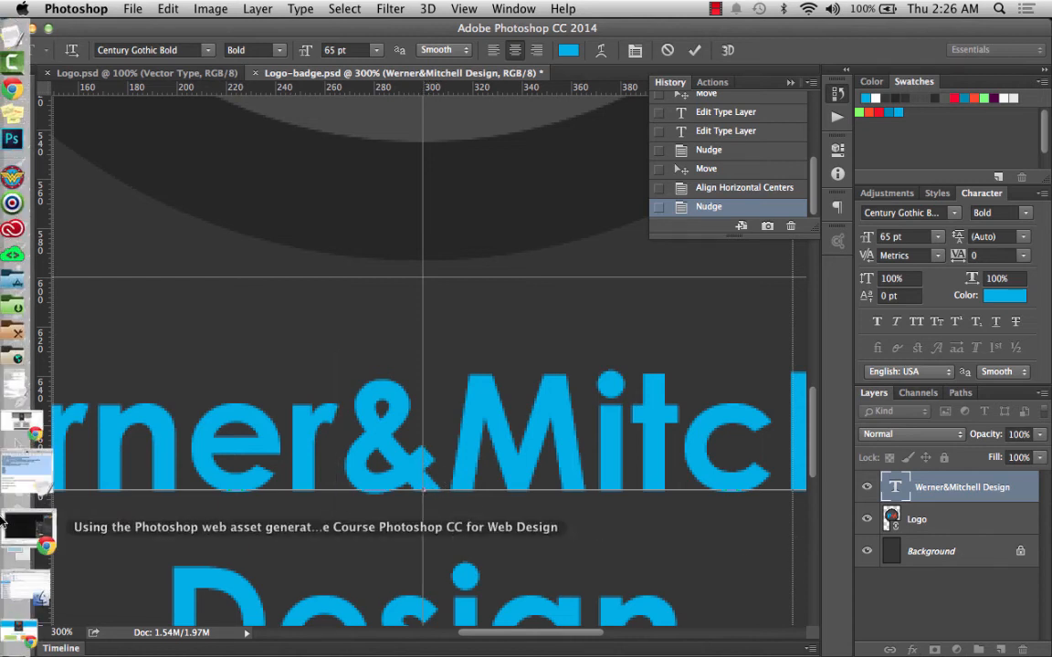
{"action": "left_click", "coordinate": [22, 513]}
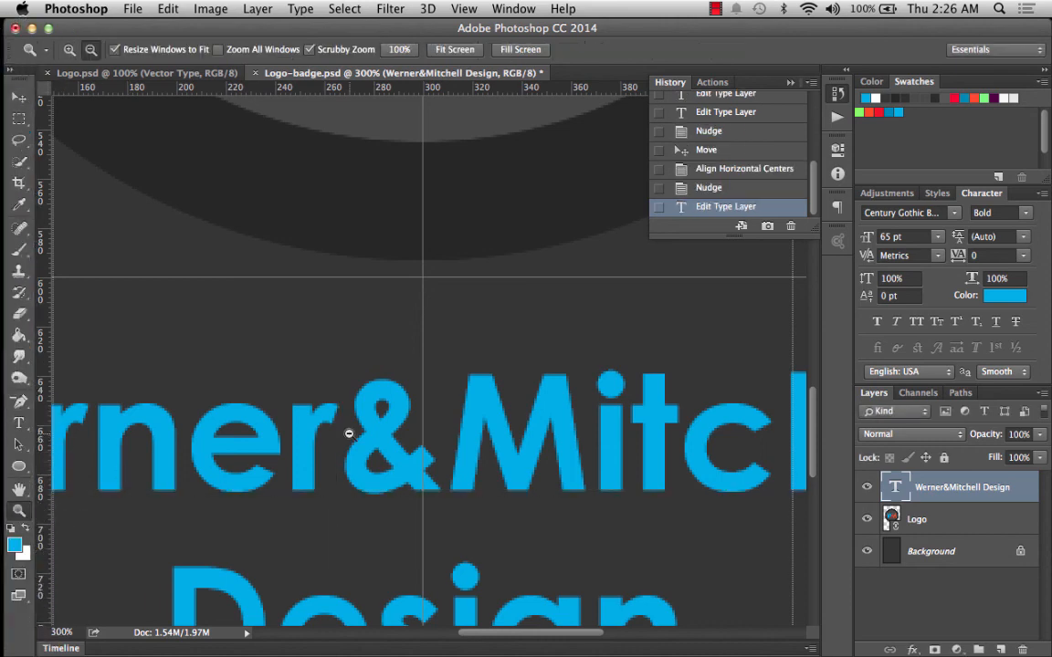
{"action": "left_click", "coordinate": [348, 435], "text": "alt"}
{"action": "left_click", "coordinate": [348, 434], "text": "alt"}
{"action": "left_click", "coordinate": [348, 435], "text": "alt"}
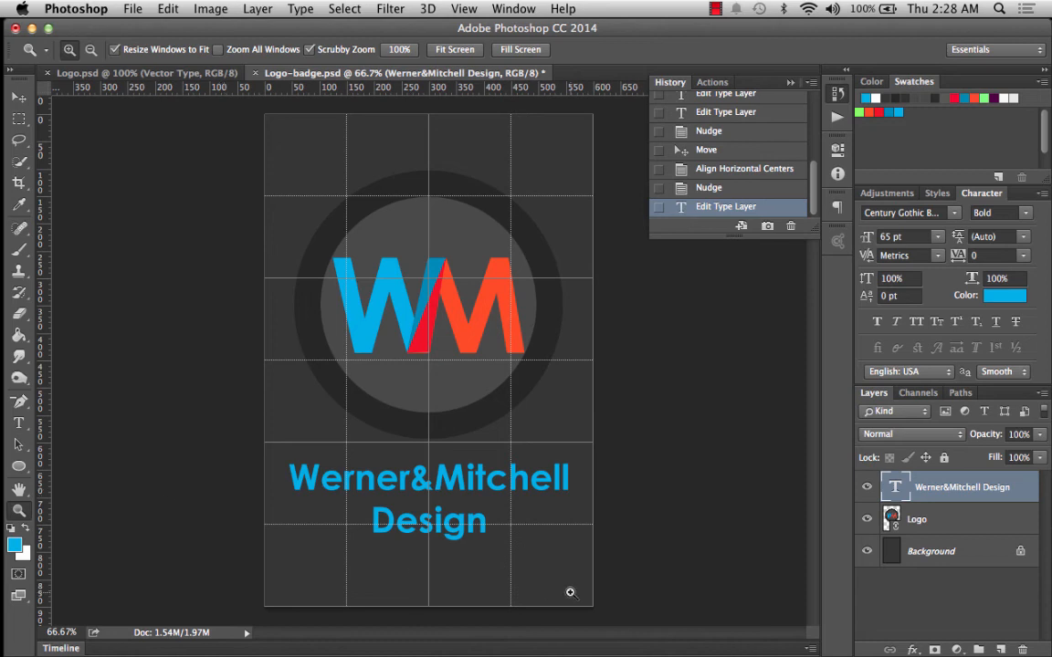
Recolor the ampersand between Werner and Mitchell with the red swatch that matches the logo's center stroke
{"action": "left_click", "coordinate": [19, 423]}
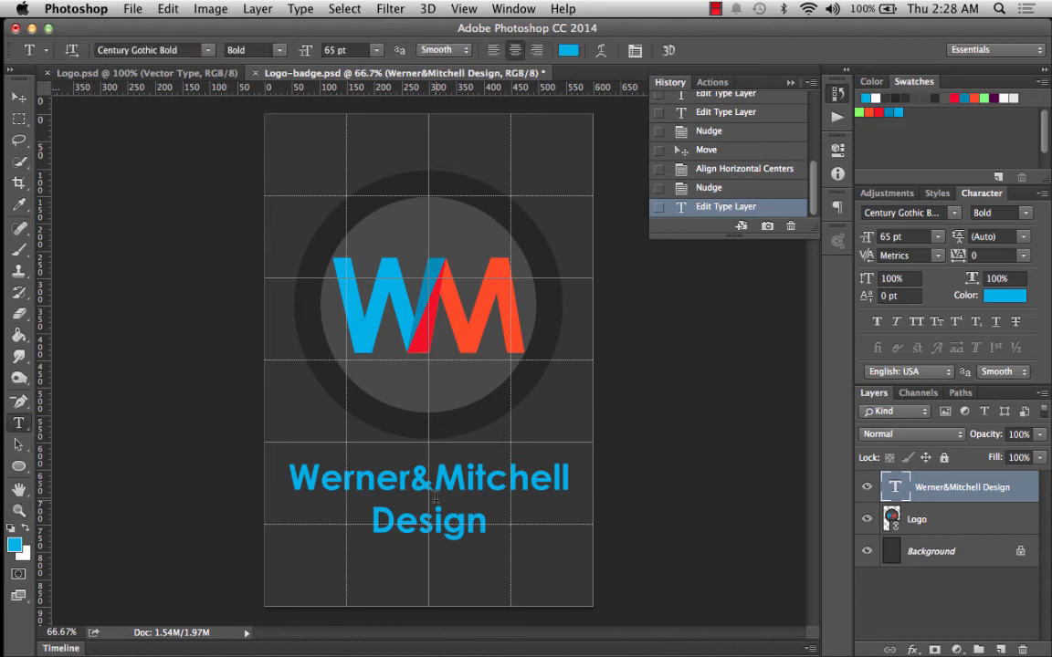
{"action": "double_click", "coordinate": [425, 479]}
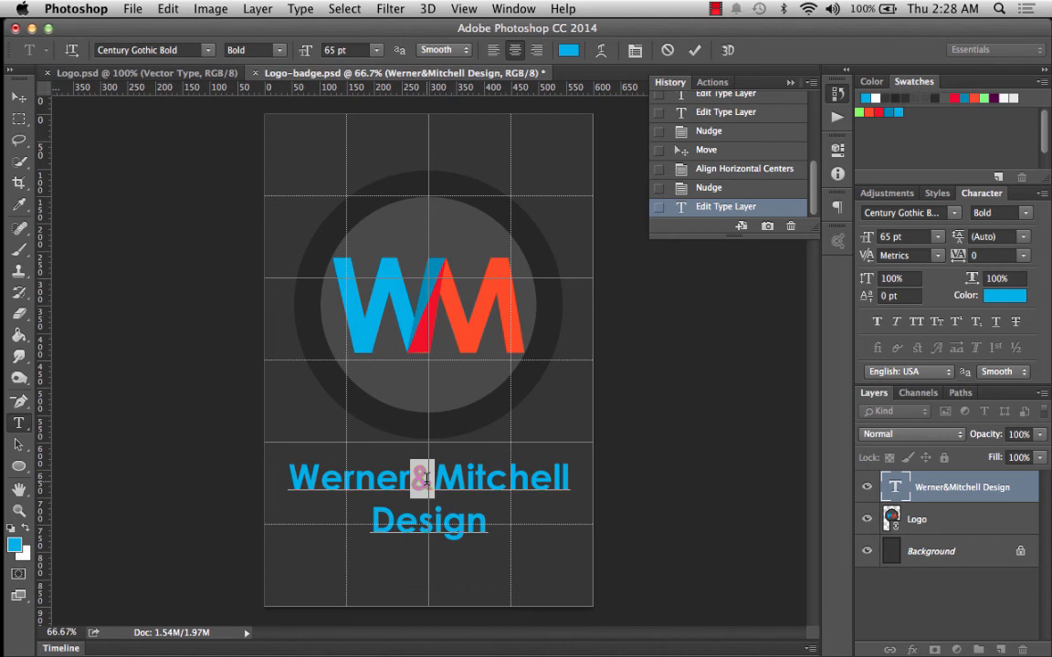
{"action": "left_click", "coordinate": [568, 51]}
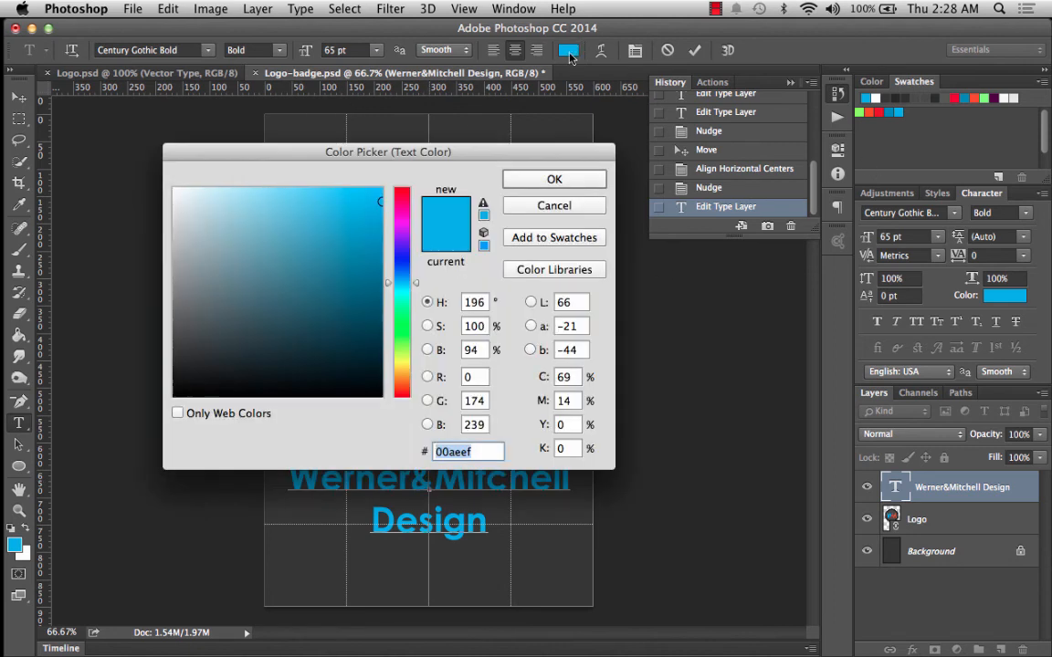
{"action": "left_click", "coordinate": [554, 206]}
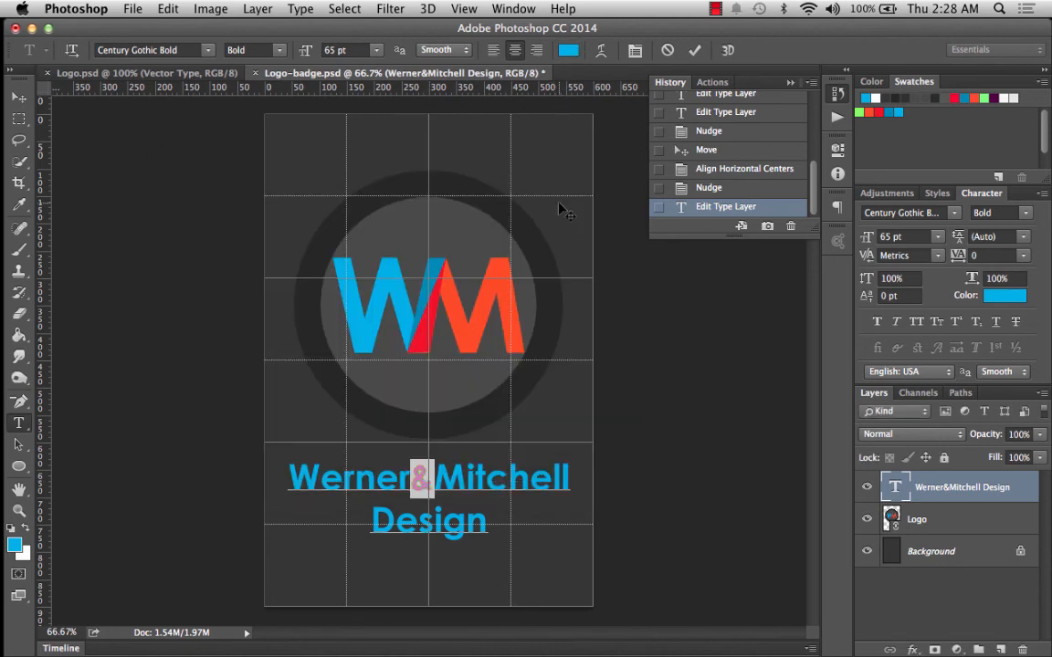
{"action": "left_click", "coordinate": [879, 112]}
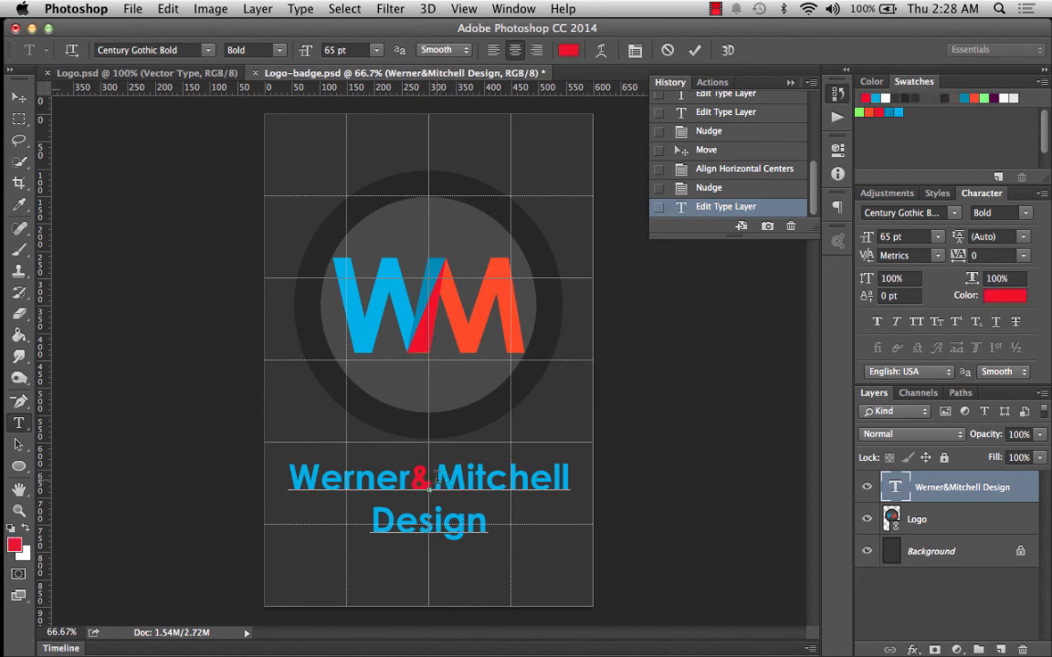
Recolor the word "Mitchell" with the orange swatch that matches the logo's M
{"action": "left_click_drag", "start_coordinate": [435, 477], "coordinate": [572, 472]}
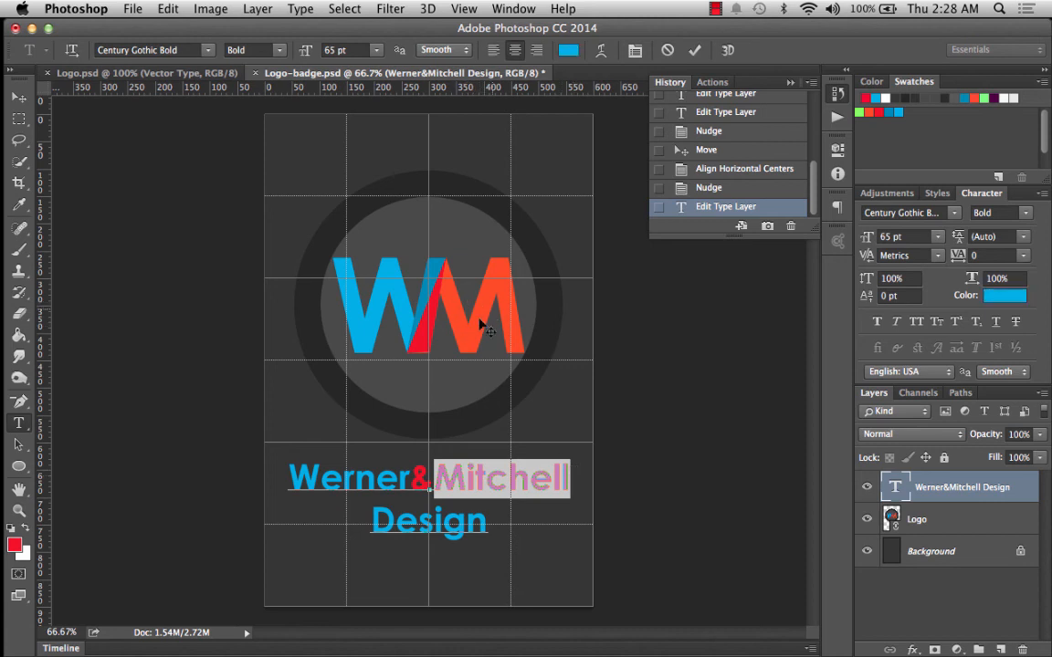
{"action": "left_click", "coordinate": [875, 98]}
{"action": "left_click", "coordinate": [874, 97]}
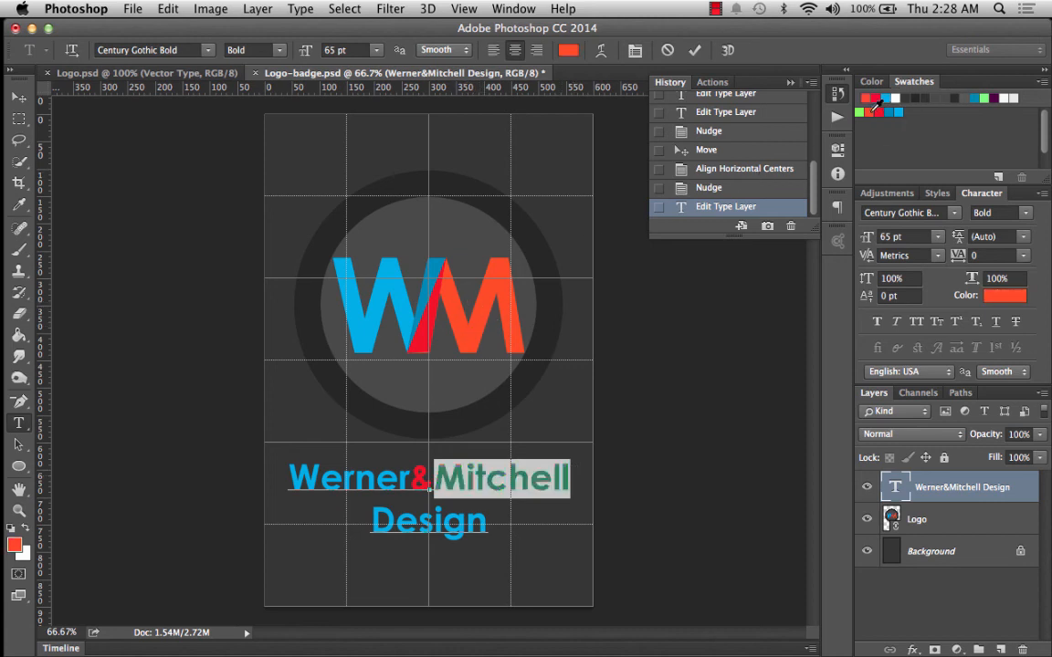
Recolor the word "Design" to a very light gray and commit the text edit
{"action": "double_click", "coordinate": [401, 523]}
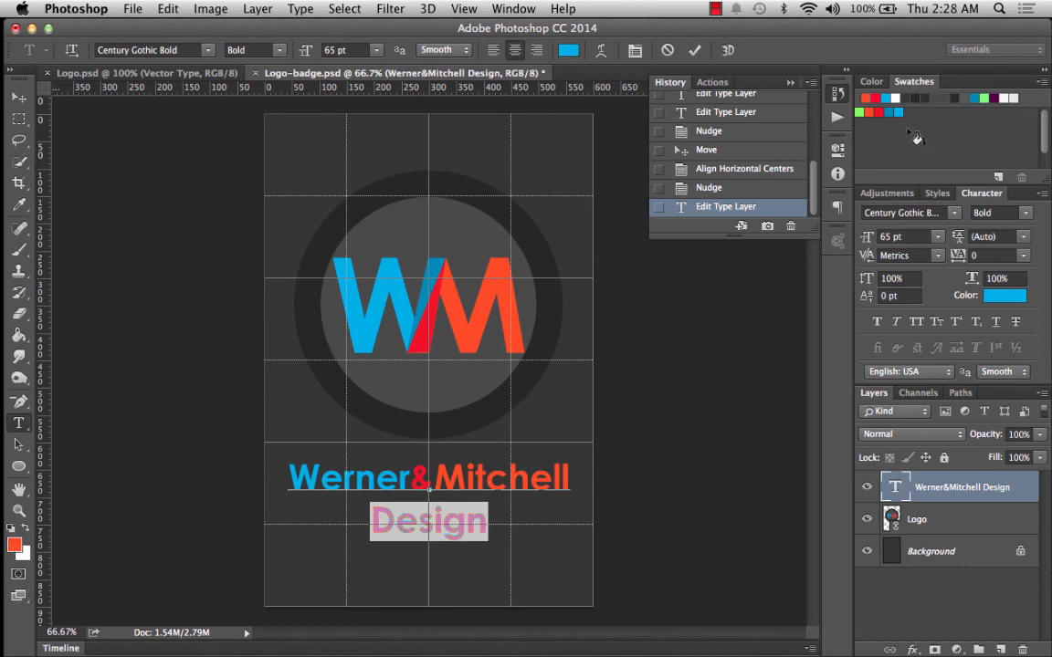
{"action": "left_click", "coordinate": [1013, 98]}
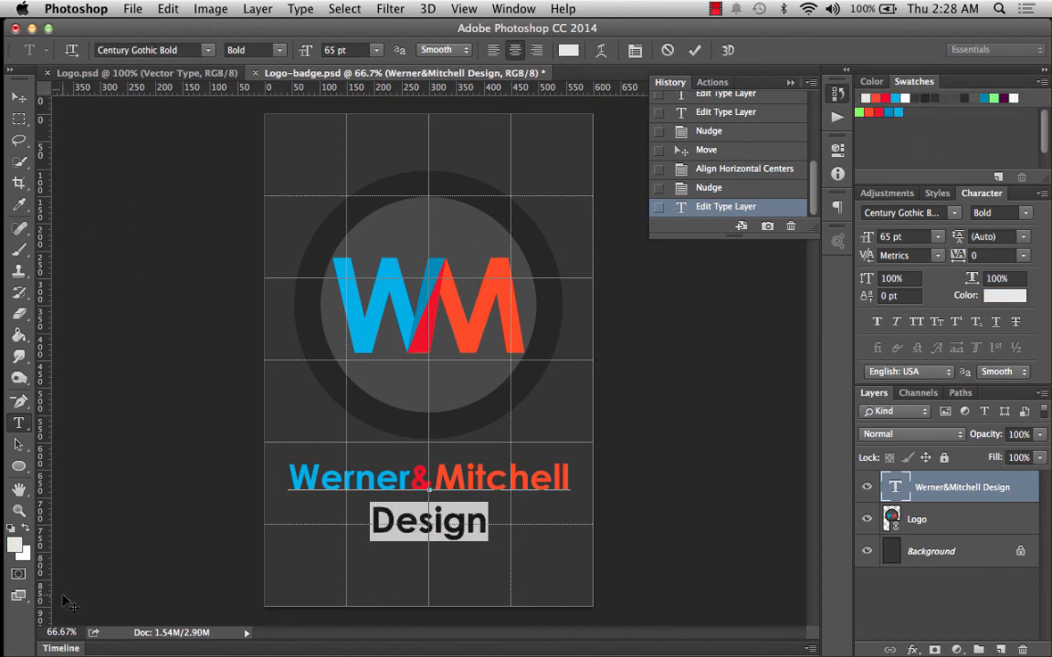
{"action": "left_click", "coordinate": [12, 544]}
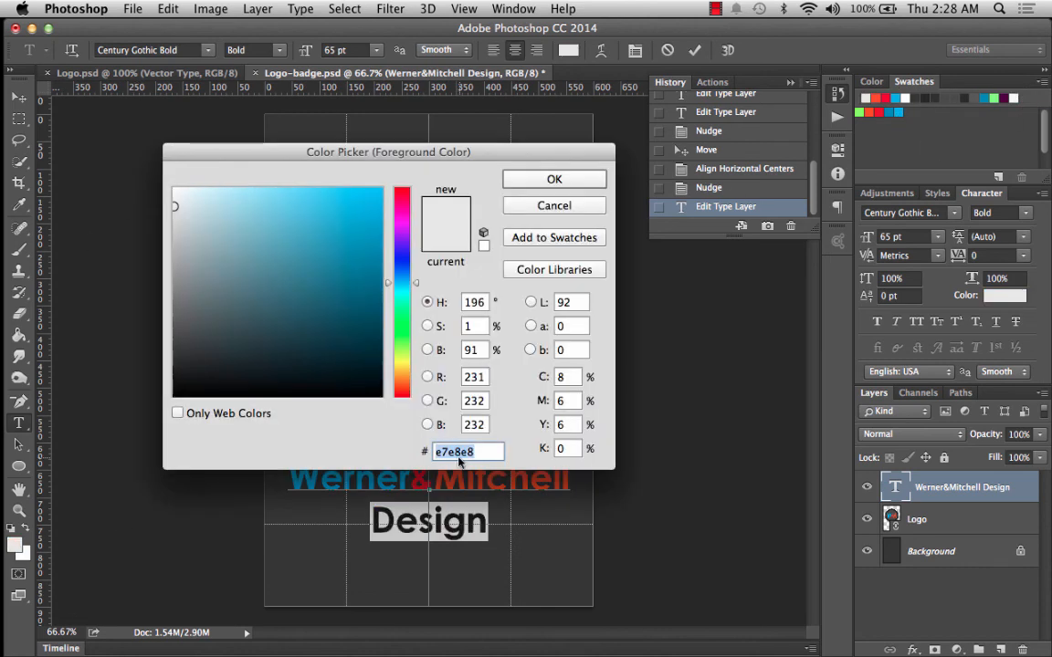
{"action": "left_click", "coordinate": [554, 180]}
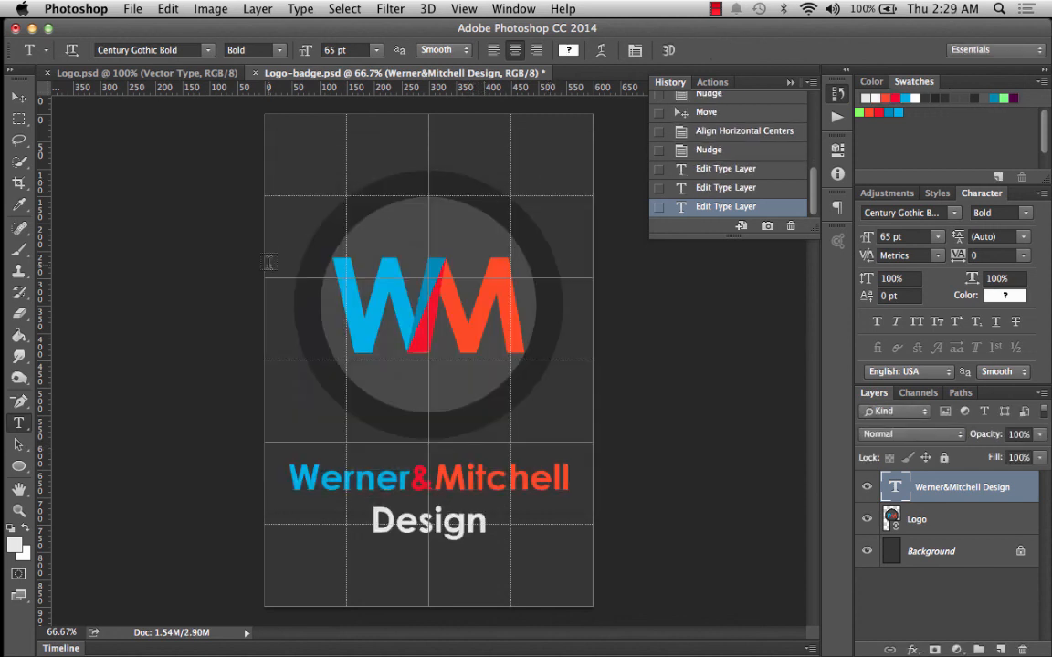
Switch to Chrome and arrange the 1280-view.jpg and Photoshop windows to compare the reference badge with the Logo-badge document
{"action": "mouse_move", "coordinate": [4, 530]}
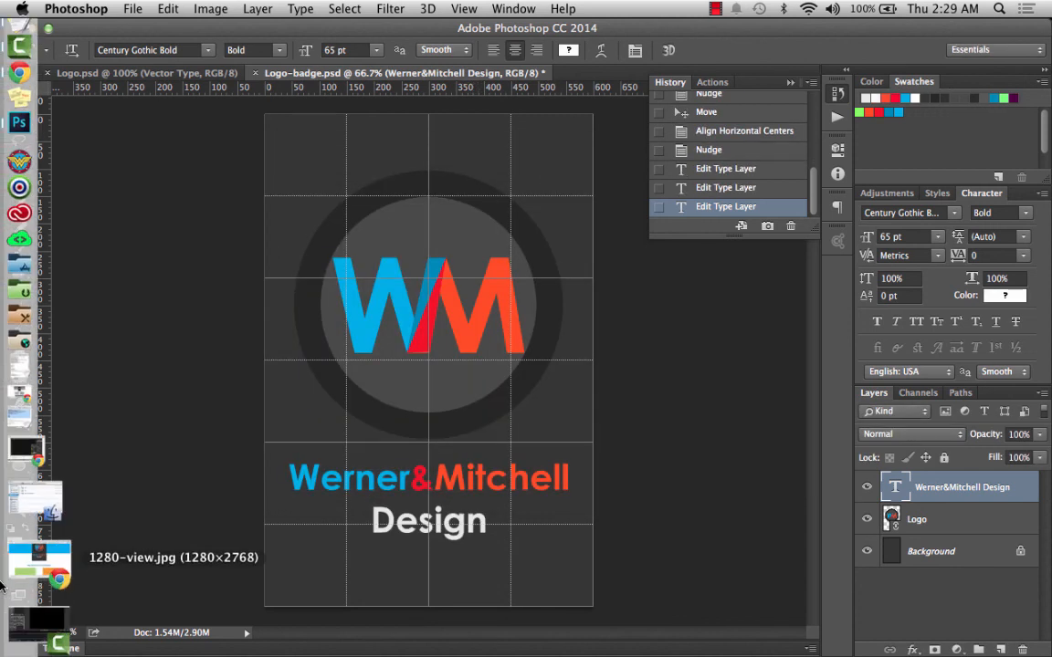
{"action": "left_click", "coordinate": [18, 575]}
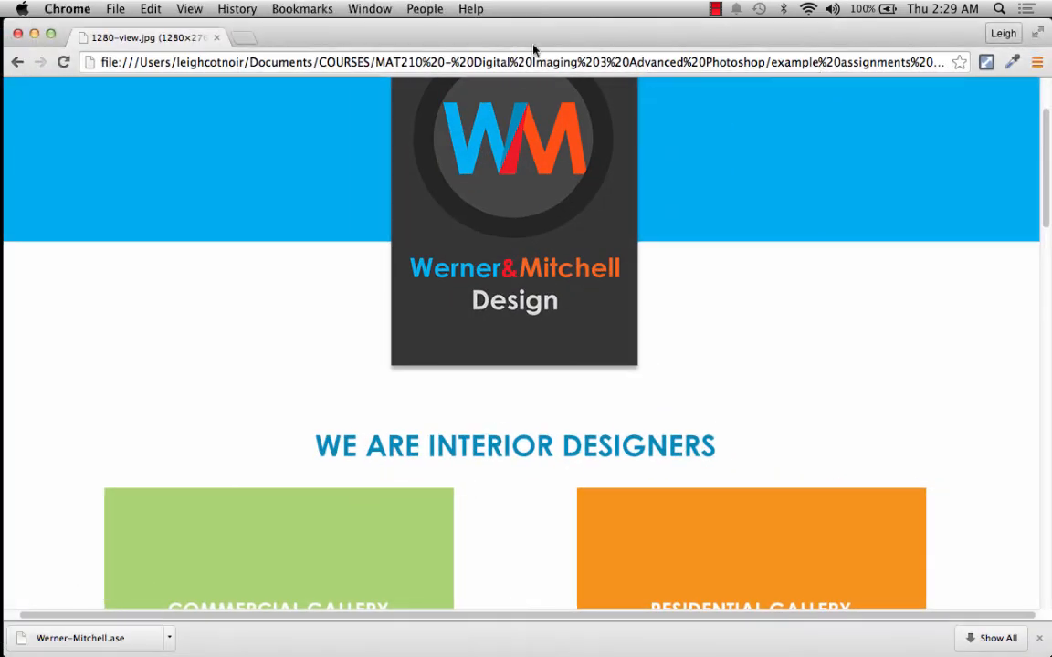
{"action": "left_click_drag", "start_coordinate": [533, 42], "coordinate": [142, 142]}
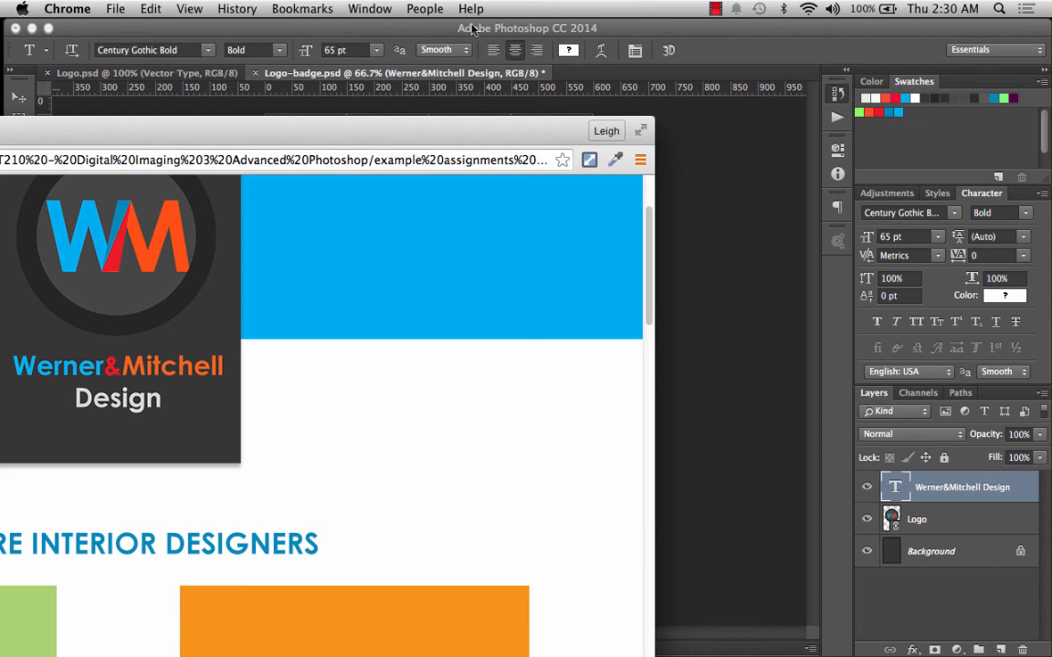
{"action": "left_click", "coordinate": [500, 29]}
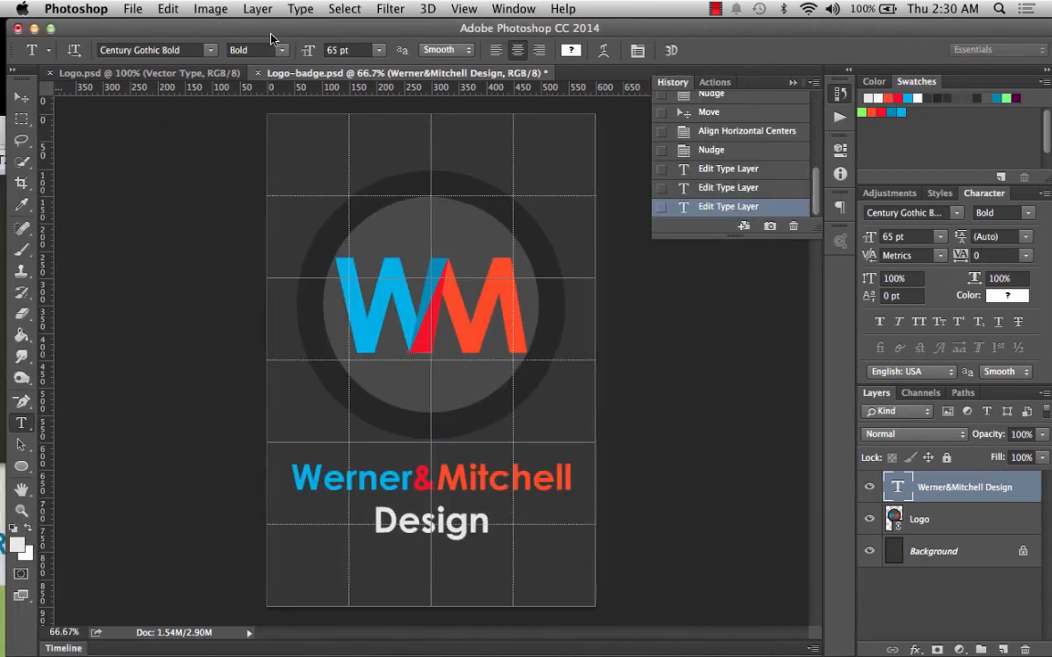
{"action": "left_click_drag", "start_coordinate": [273, 27], "coordinate": [507, 7]}
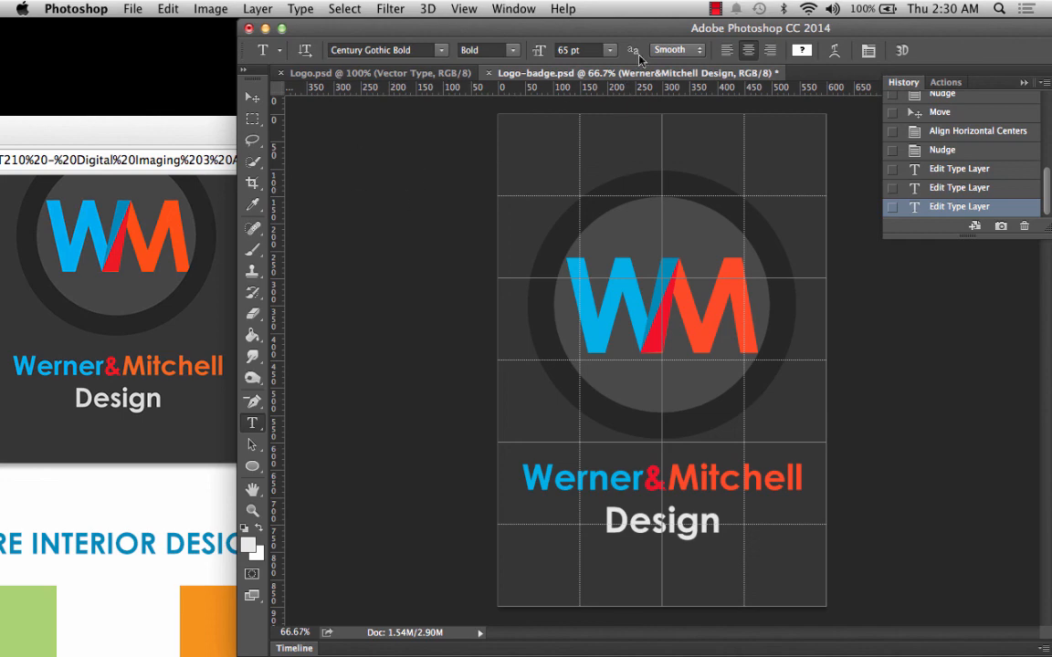
{"action": "left_click_drag", "start_coordinate": [595, 33], "coordinate": [468, 11]}
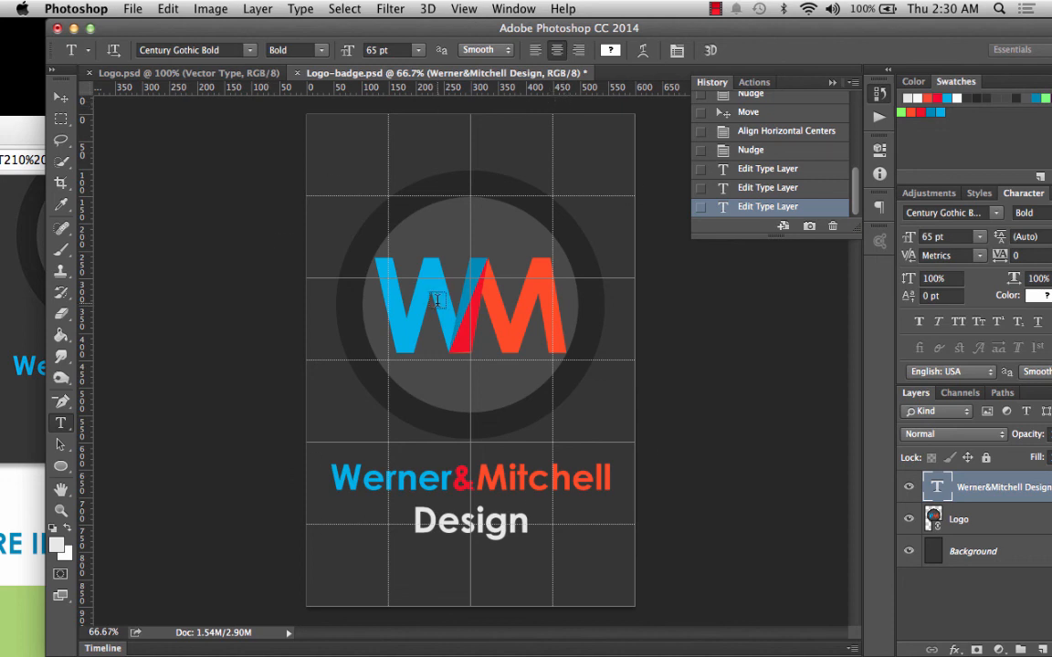
Save Logo-badge.psd with Maximize Compatibility enabled
{"action": "key", "text": "super+s"}
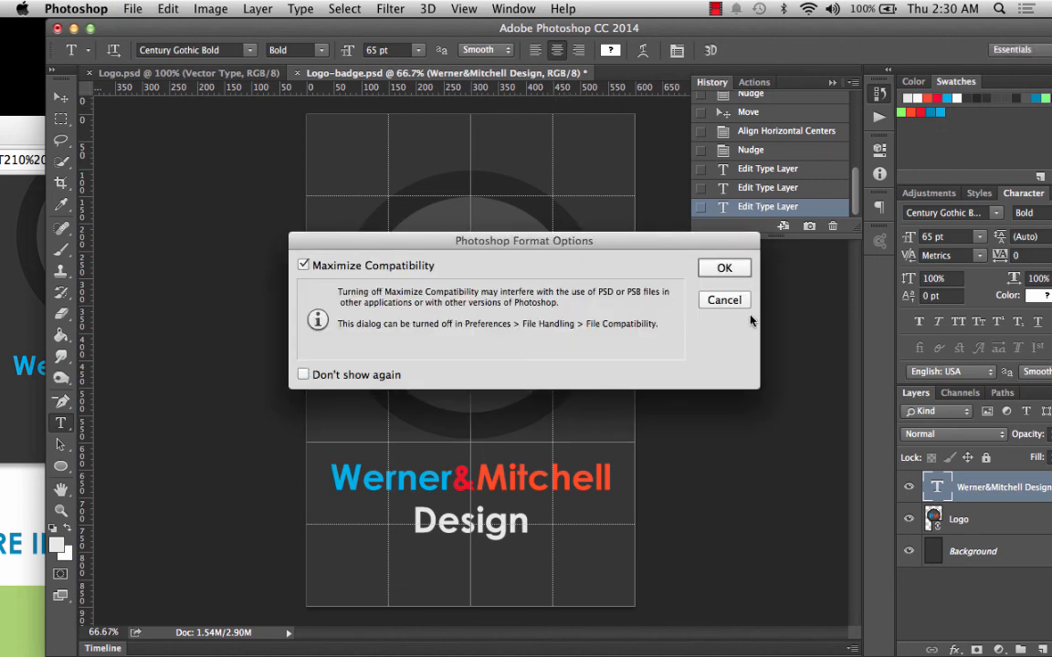
{"action": "left_click", "coordinate": [723, 269]}
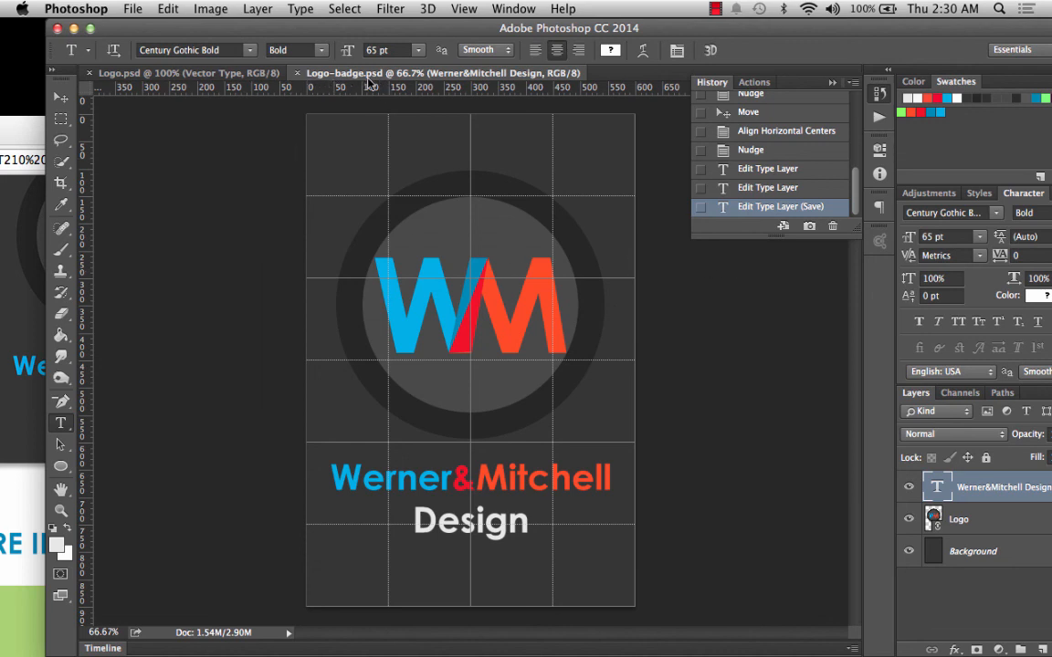
Switch to the 1280-view.jpg reference in Chrome, move its window lower and return to Photoshop
{"action": "left_click", "coordinate": [20, 203]}
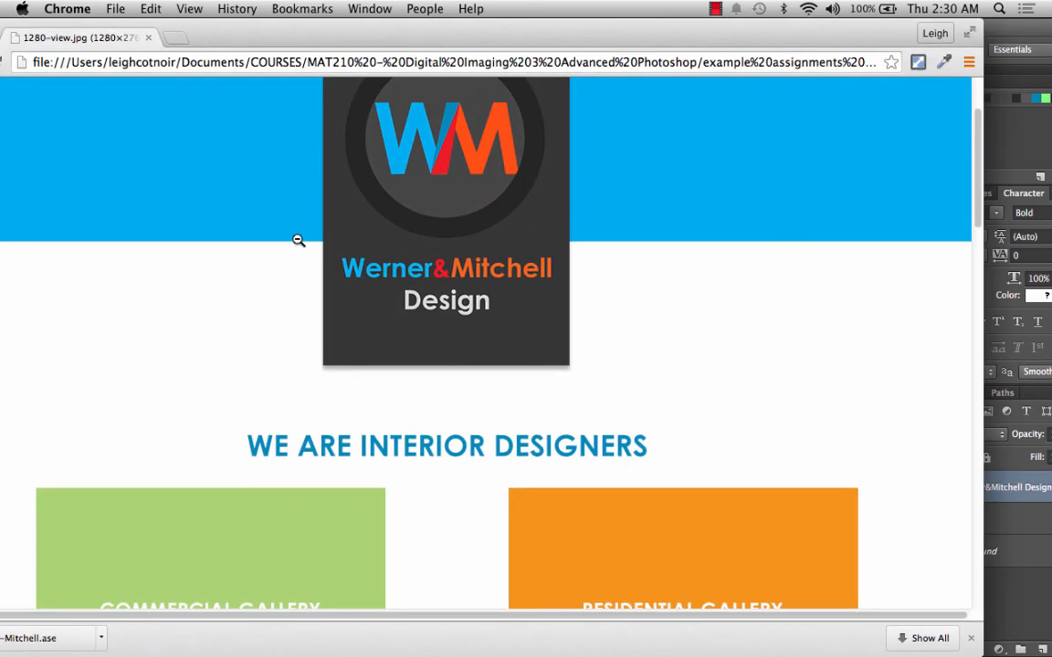
{"action": "left_click_drag", "start_coordinate": [298, 46], "coordinate": [270, 277]}
{"action": "left_click", "coordinate": [225, 172]}
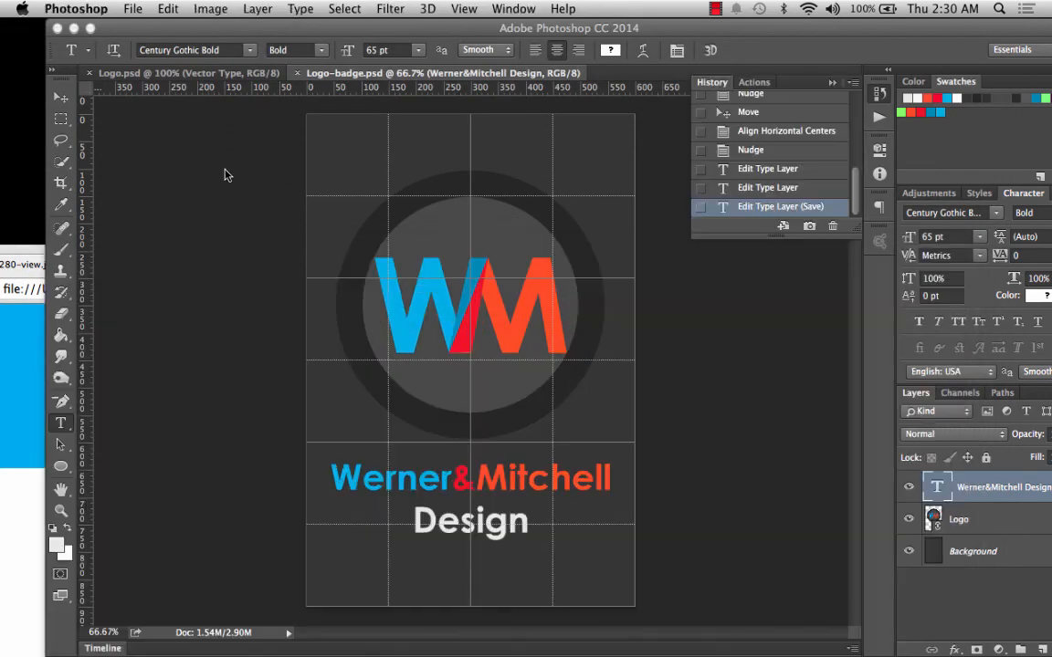